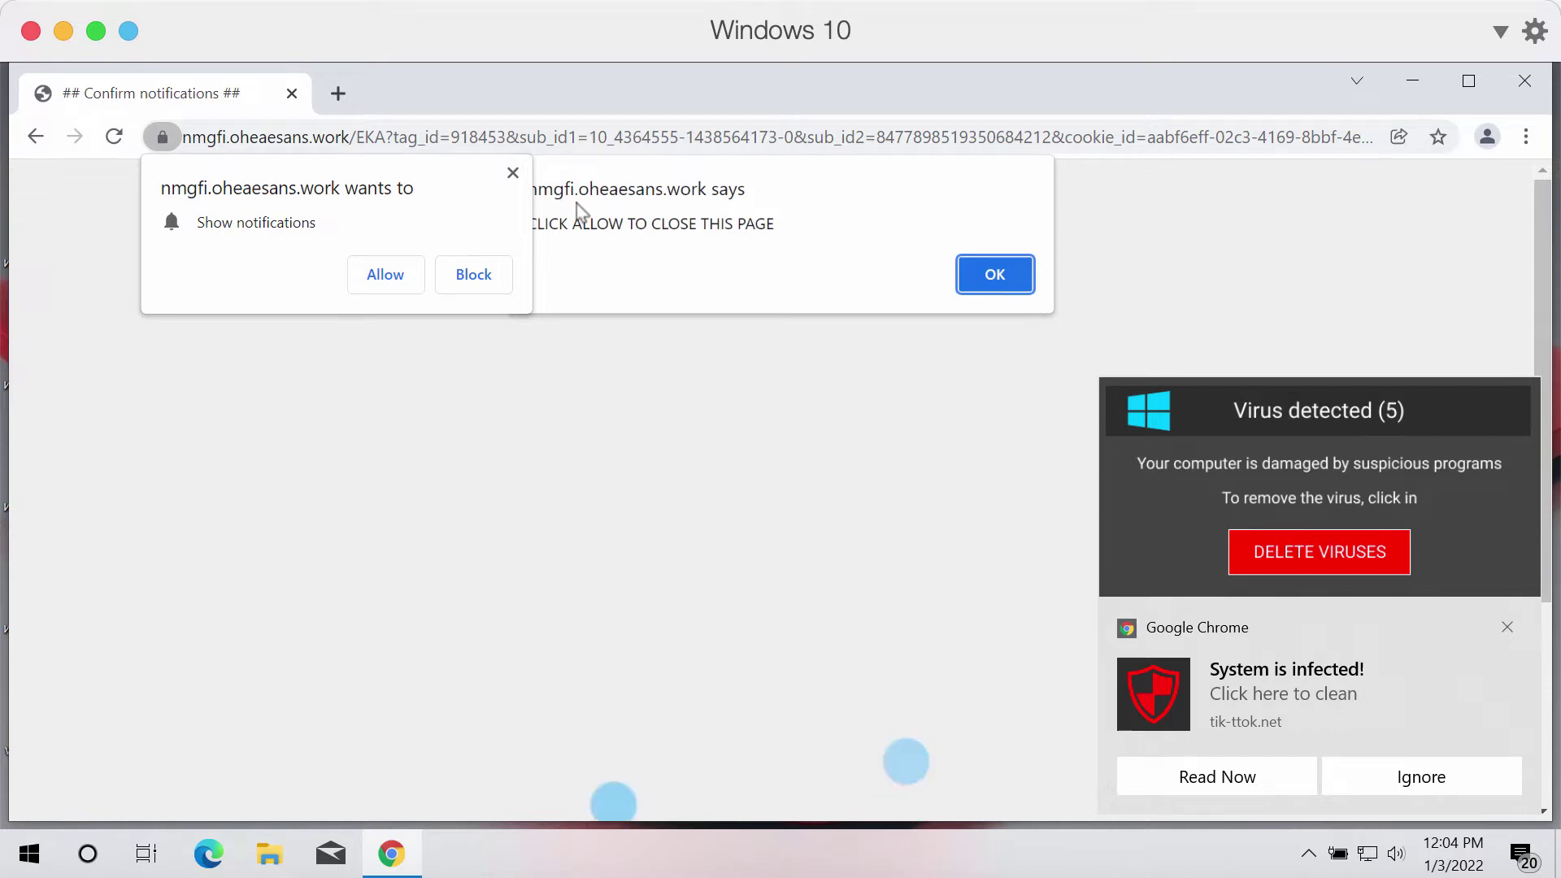
# Step: Dismiss the alert message shown by nmgfi.oheaesans.work
pyautogui.click(993, 277)
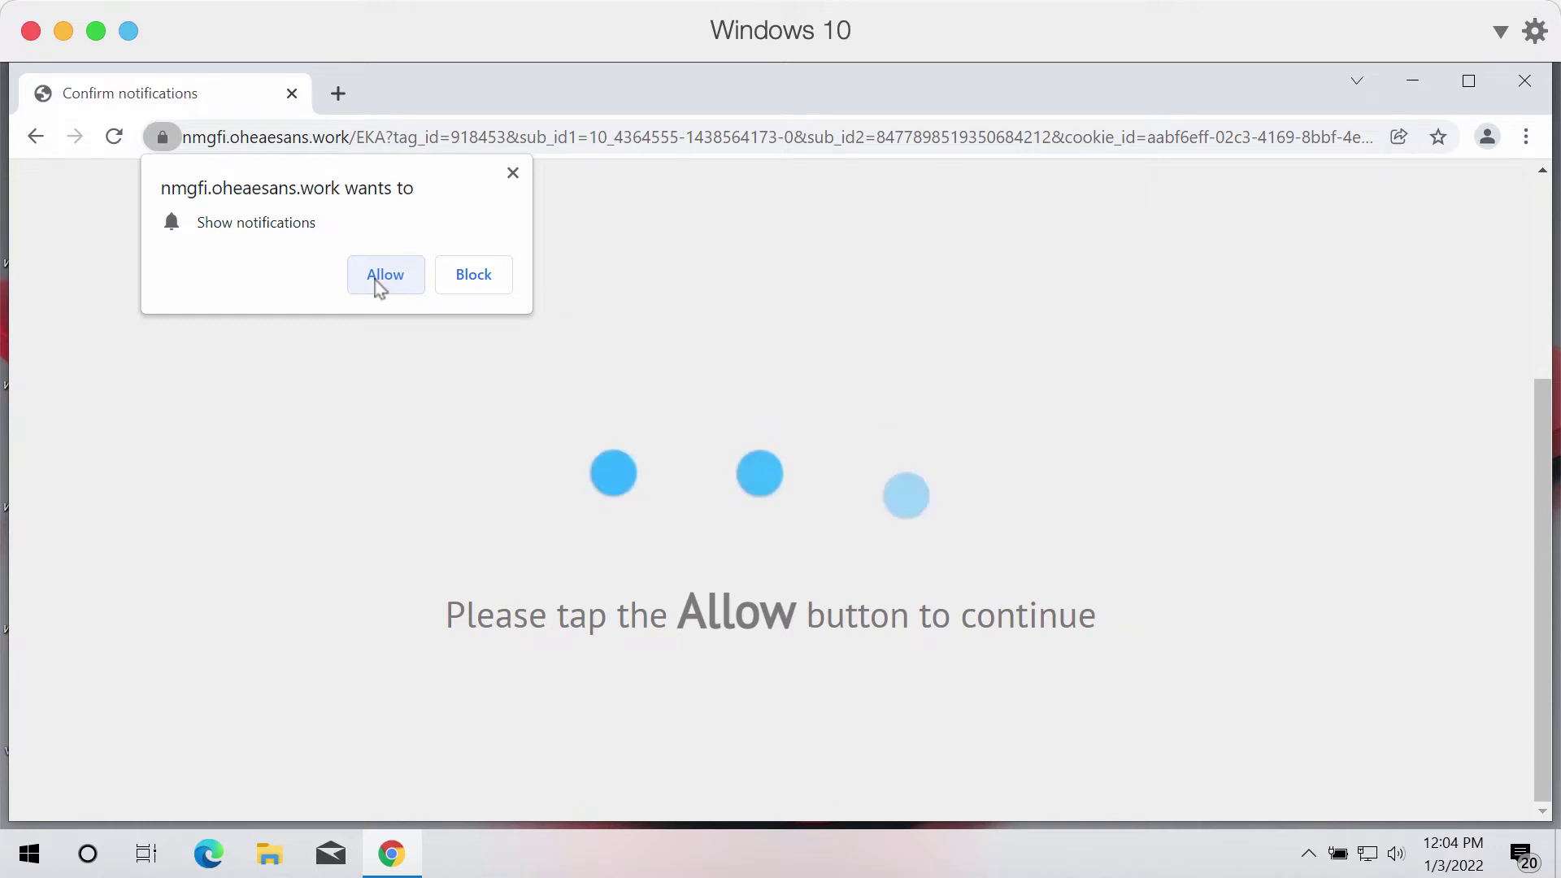
# Step: Allow the site's notifications, then open a New Tab beside the World of Warships tab
pyautogui.click(379, 285)
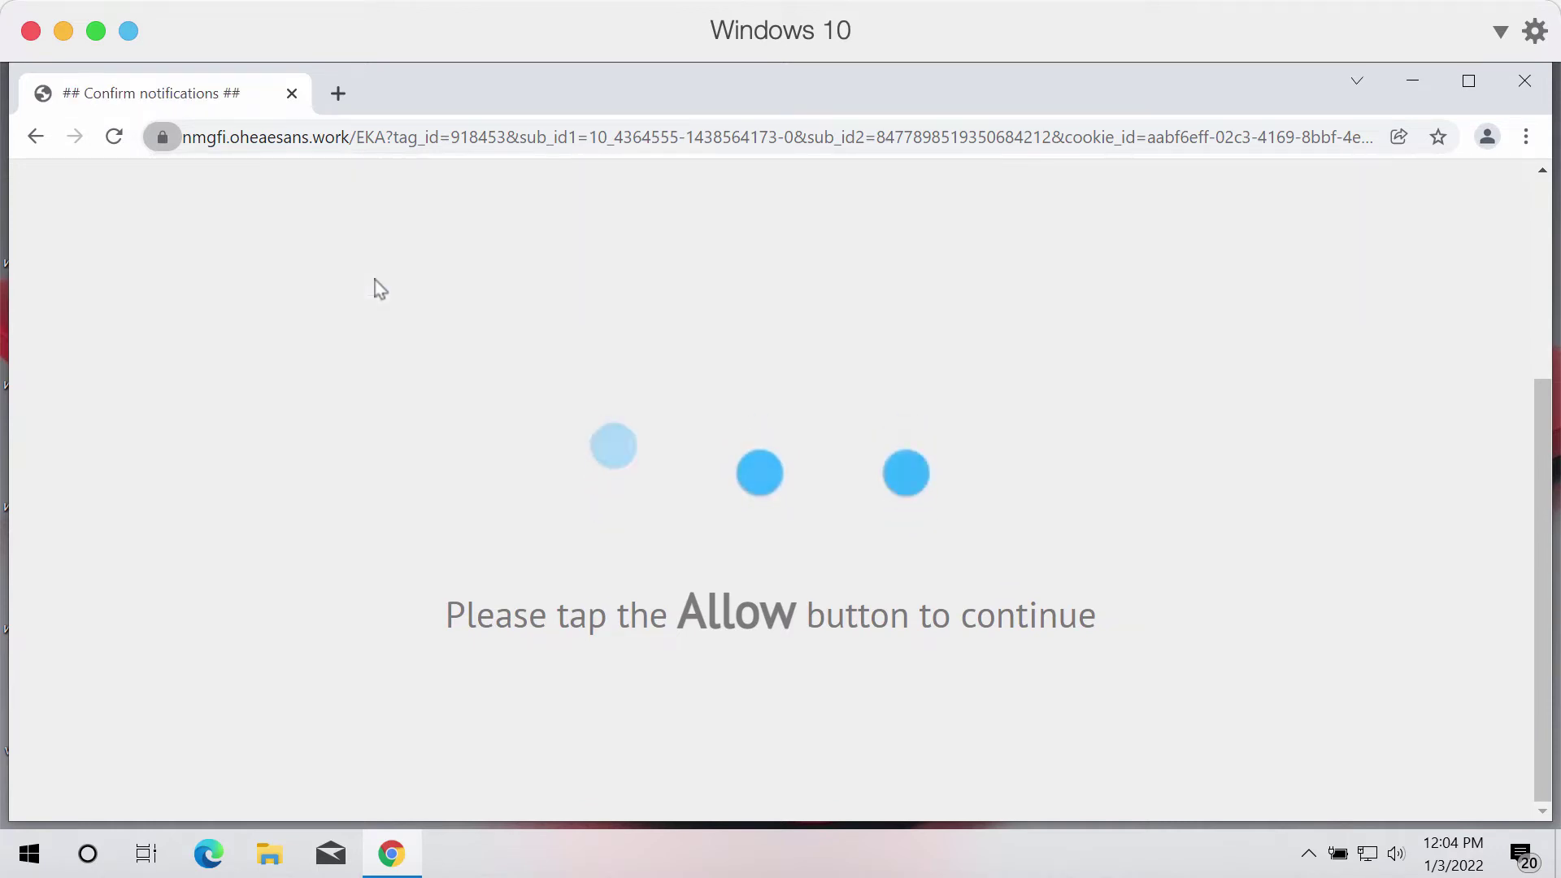
pyautogui.click(338, 93)
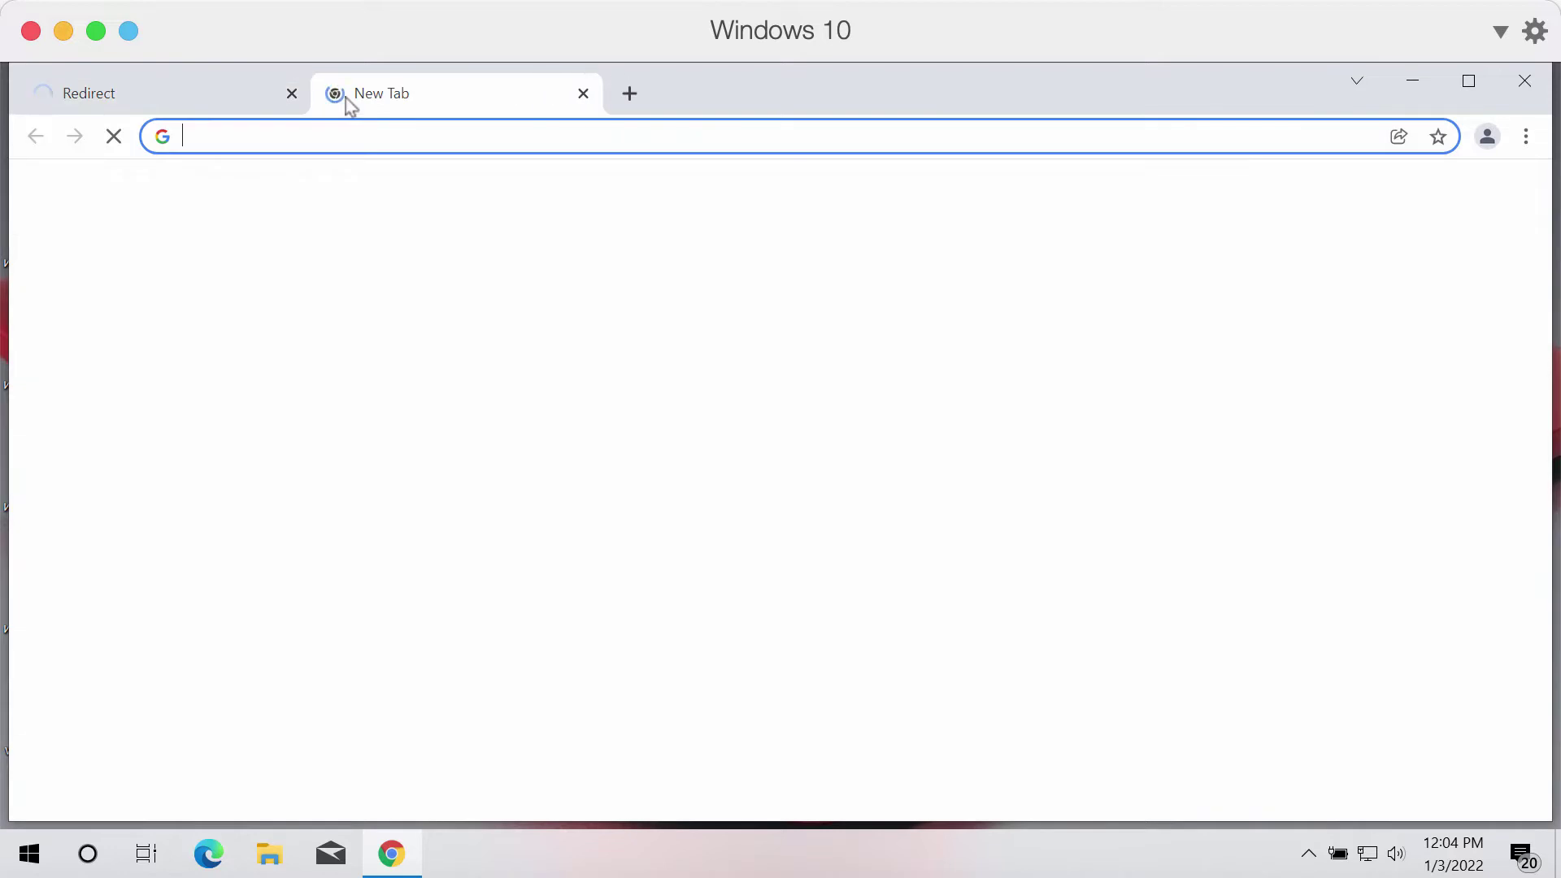
pyautogui.click(230, 96)
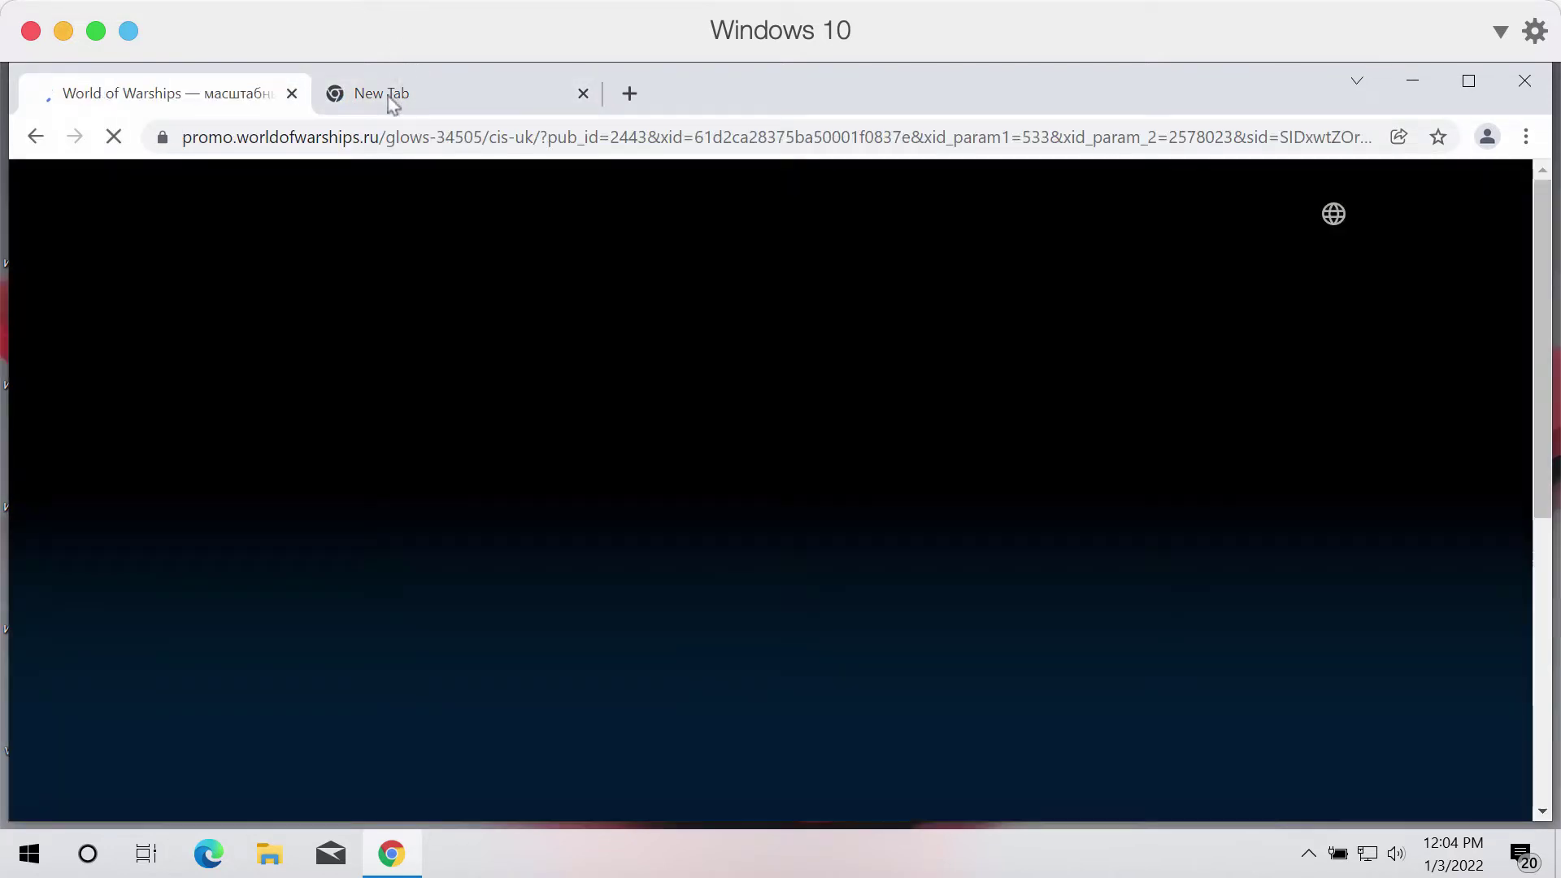
pyautogui.click(393, 102)
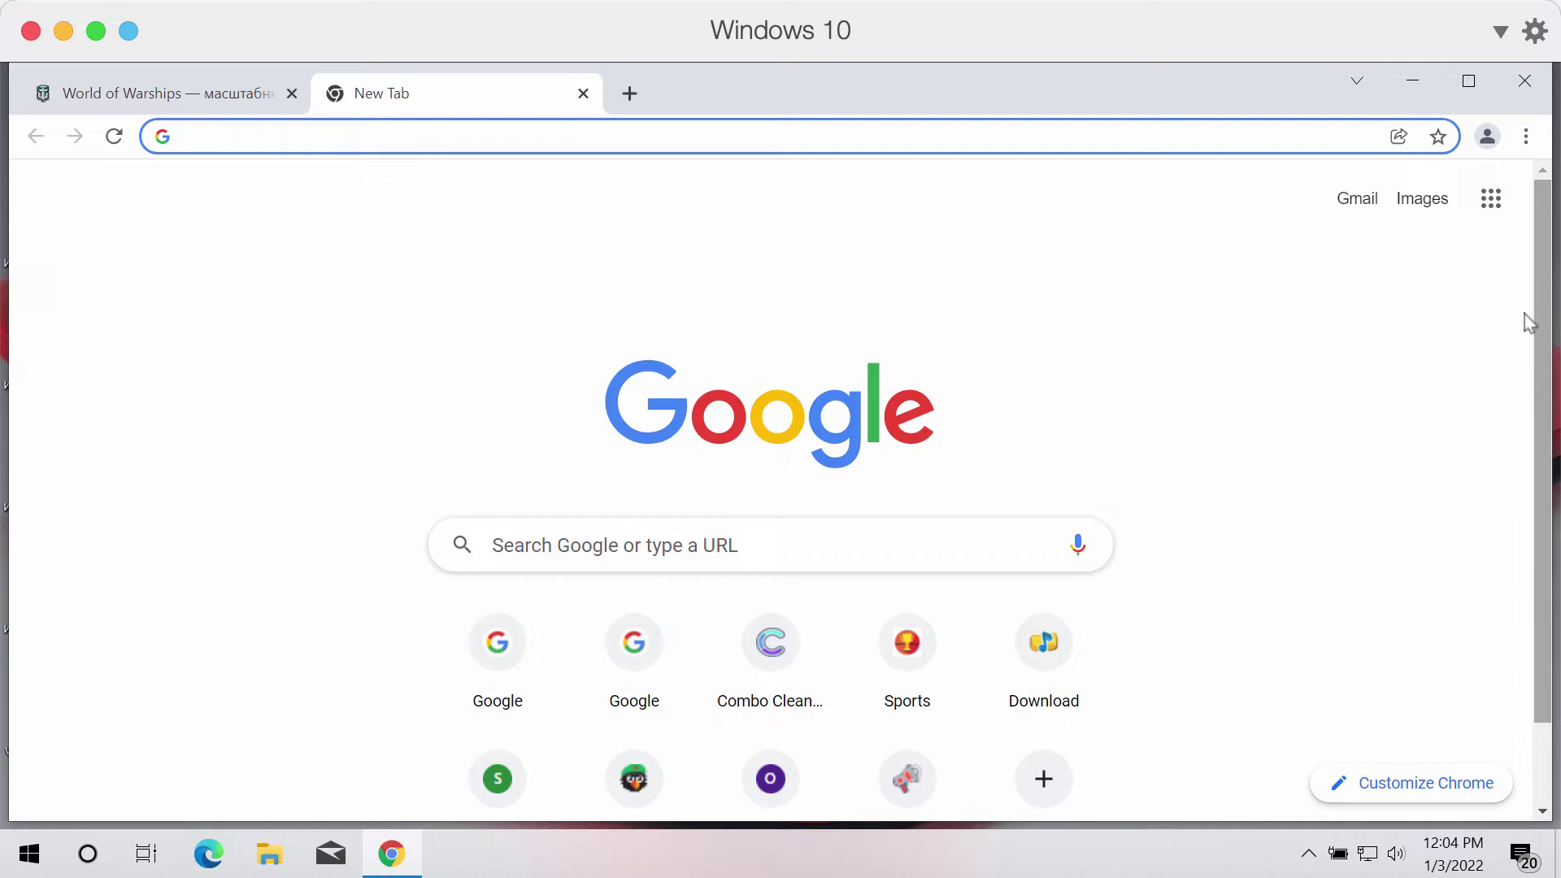
# Step: Go to Settings > Privacy and security > Site Settings and scroll down to Permissions
pyautogui.click(1526, 140)
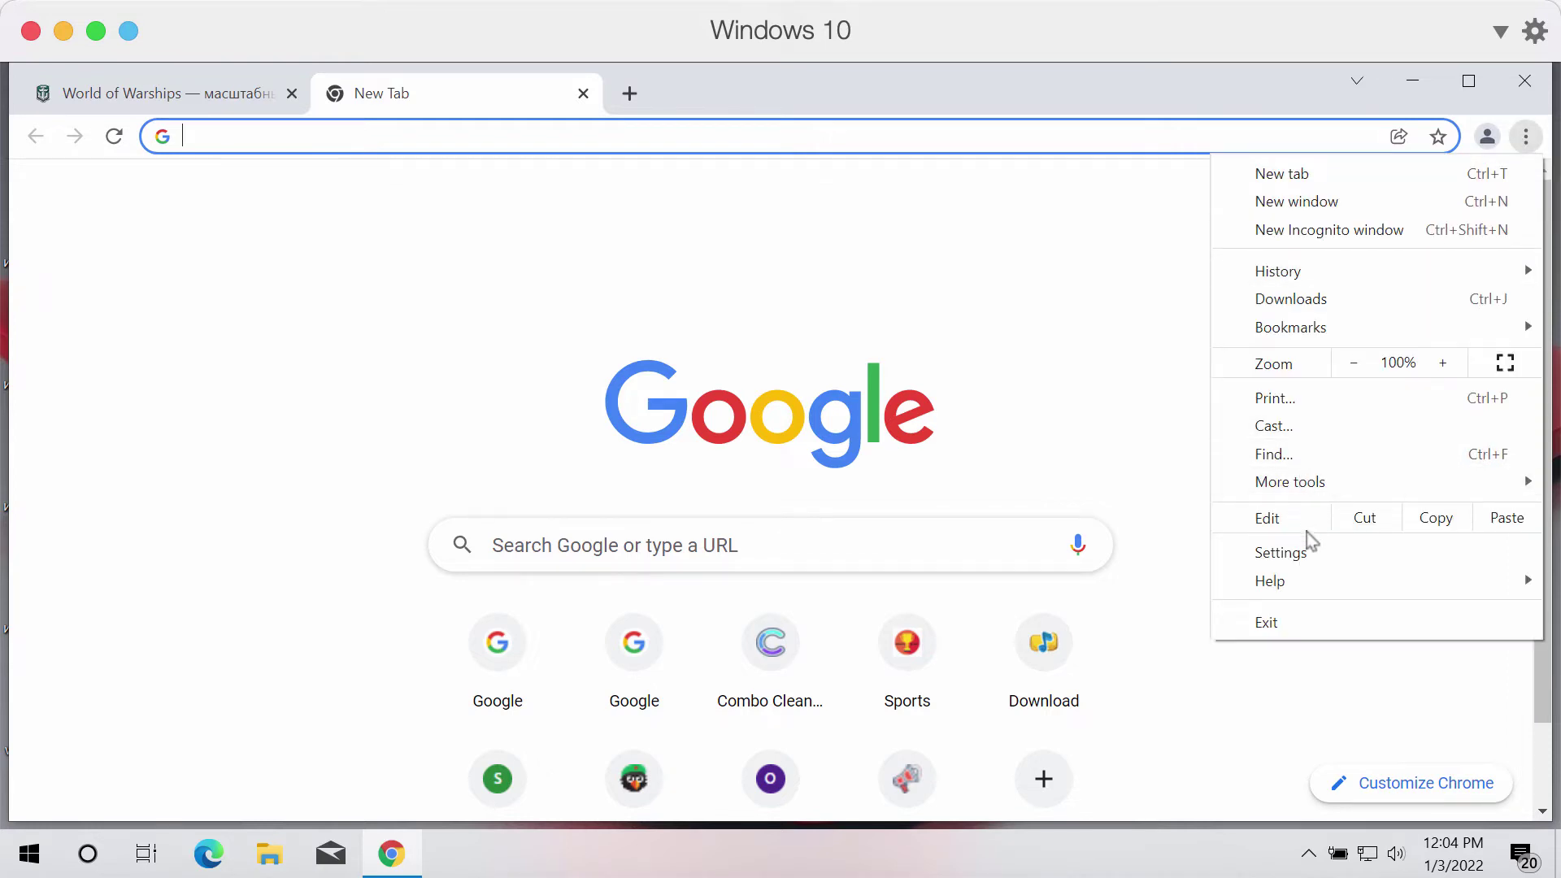
pyautogui.click(1301, 554)
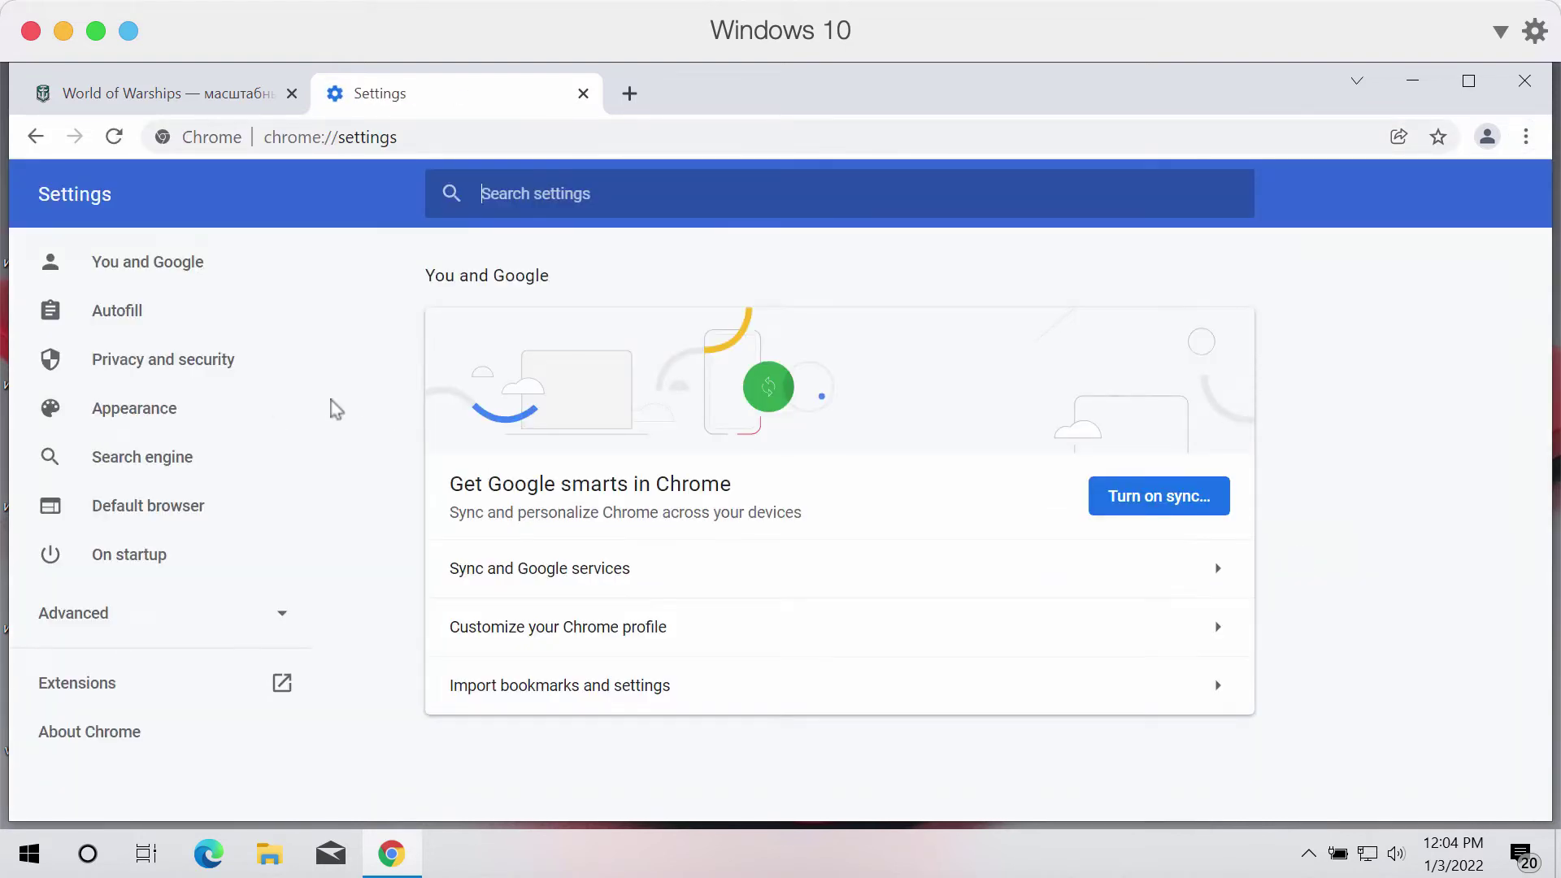
pyautogui.click(177, 362)
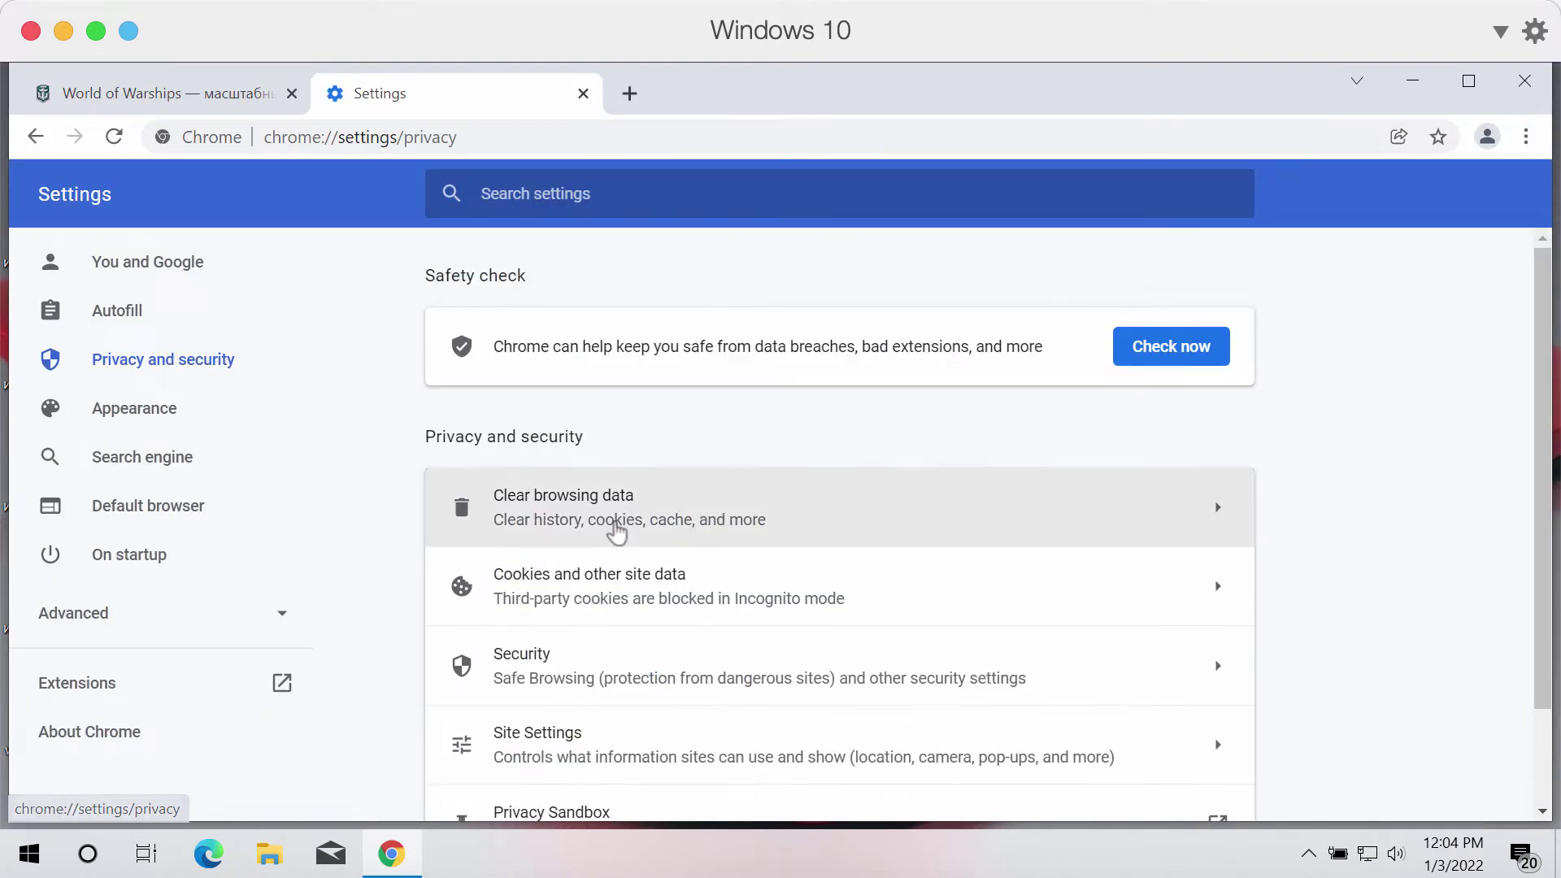
pyautogui.click(492, 749)
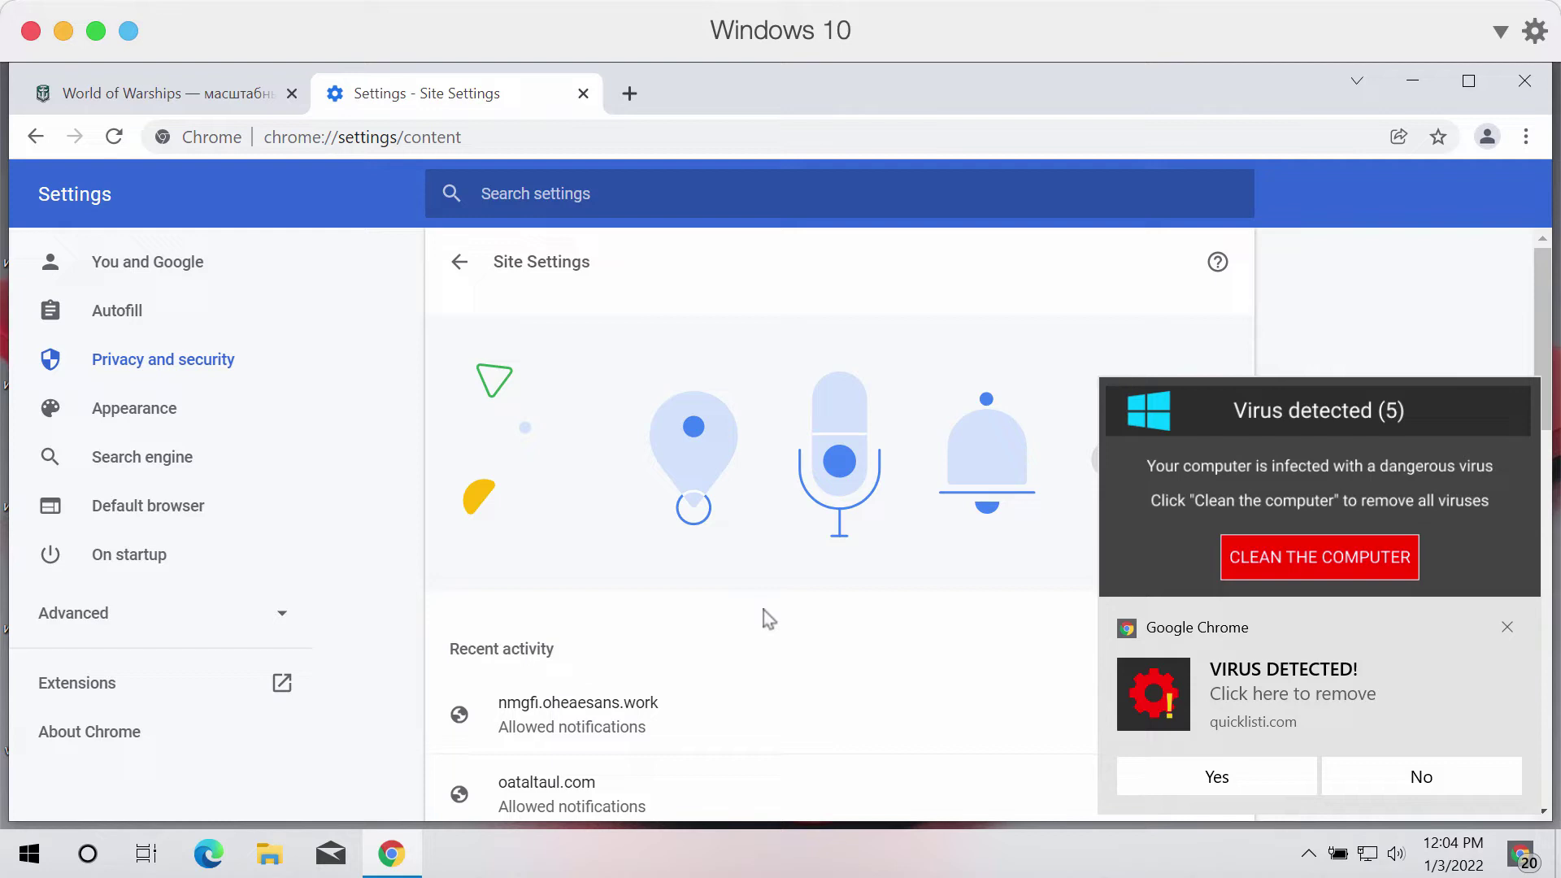
pyautogui.scroll(-7, 736, 679)
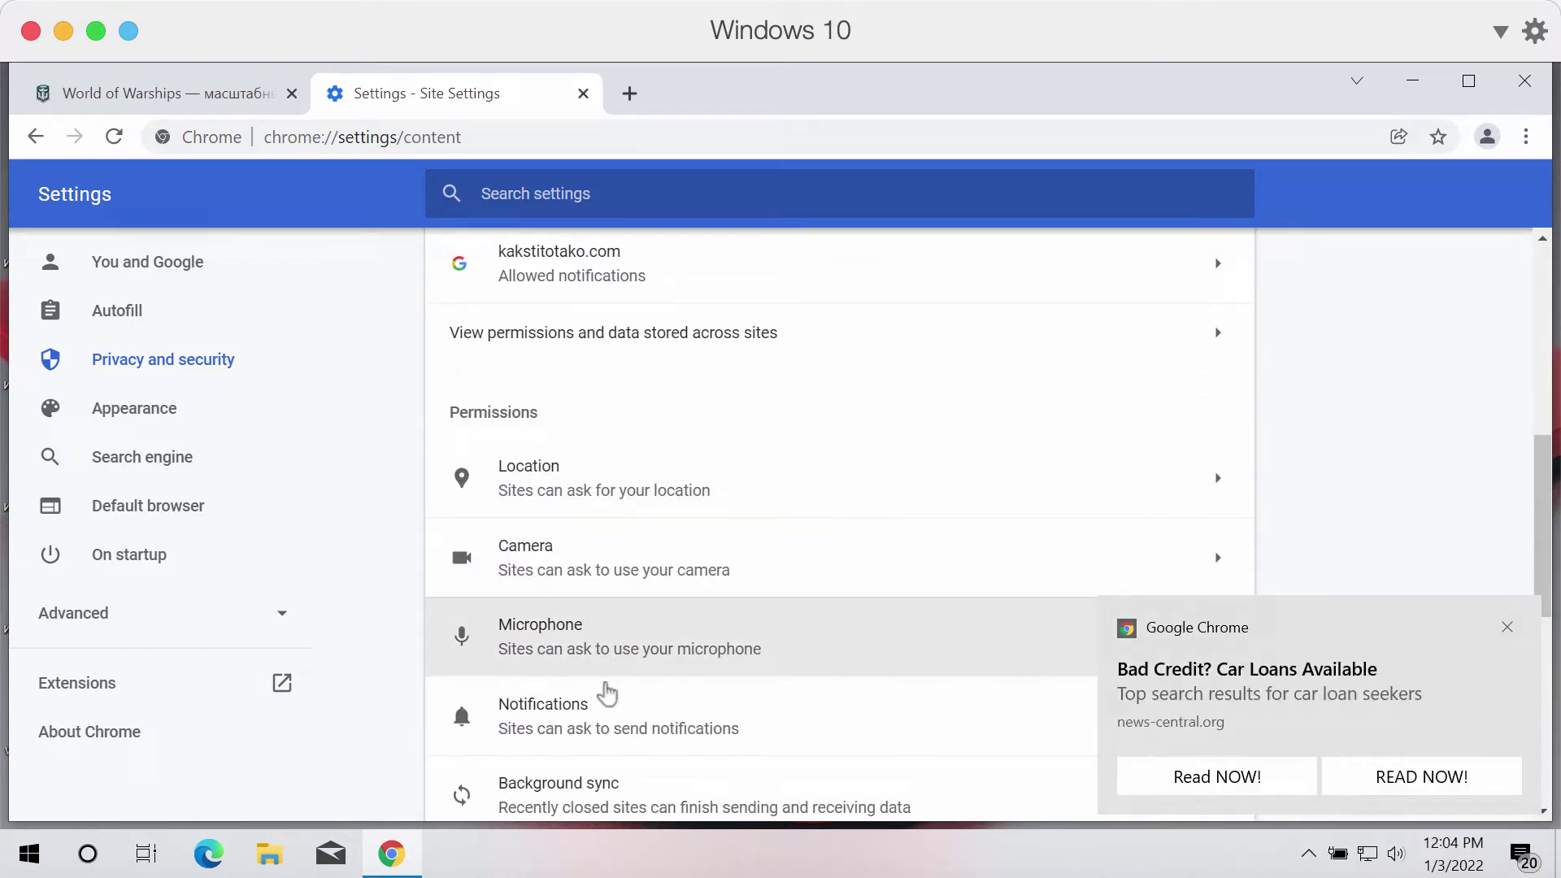
# Step: Open Notifications and scroll the allowed list showing nmgfi.oheaesans.work and the emoxan.xyz sites
pyautogui.click(599, 716)
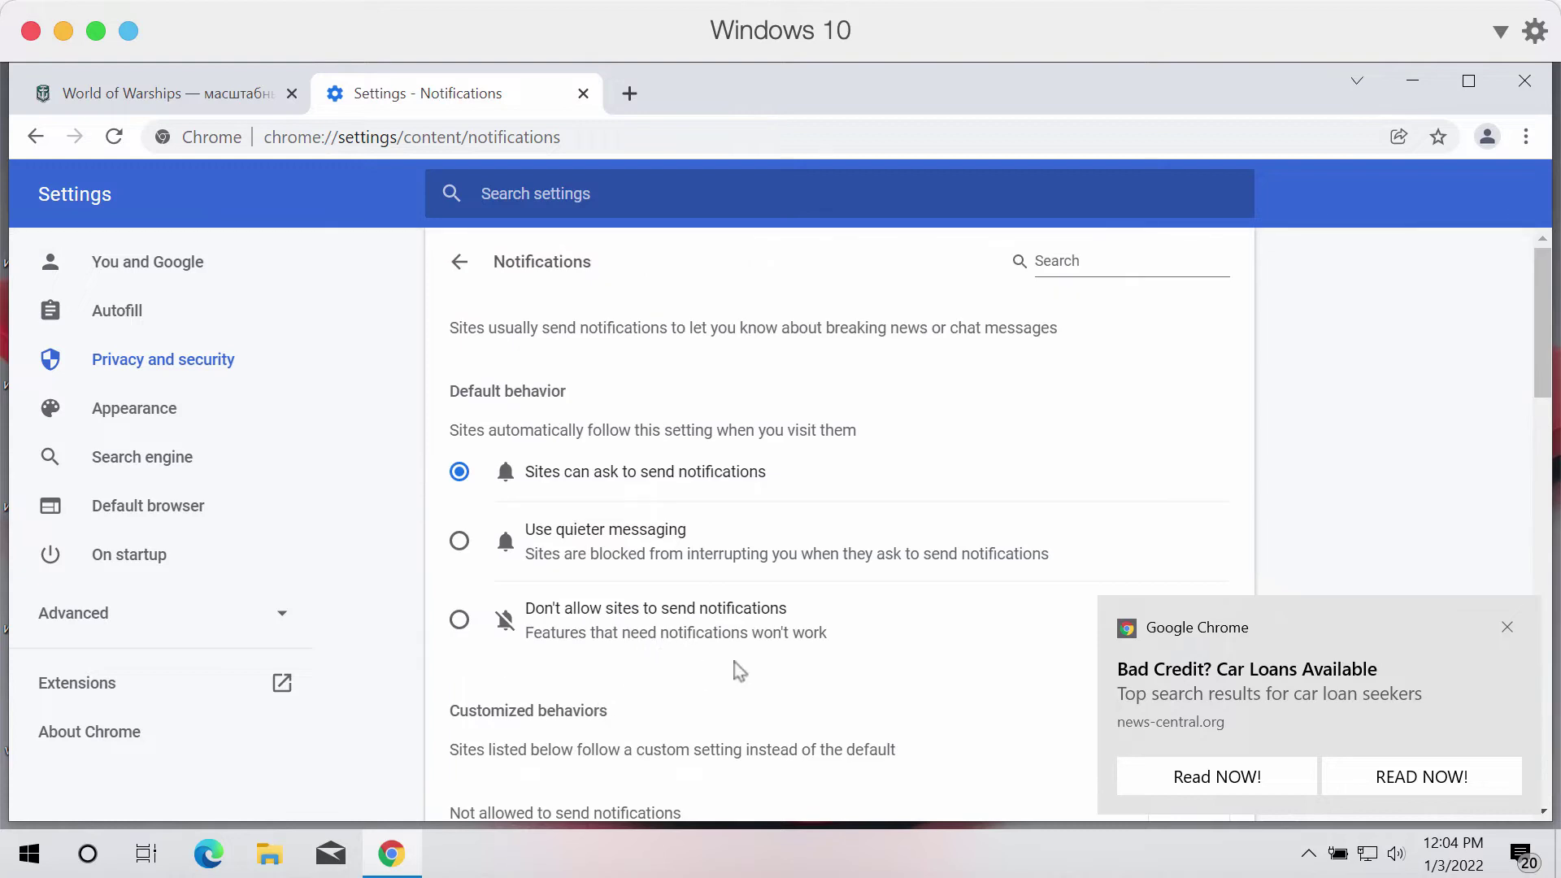
pyautogui.scroll(-7, 788, 578)
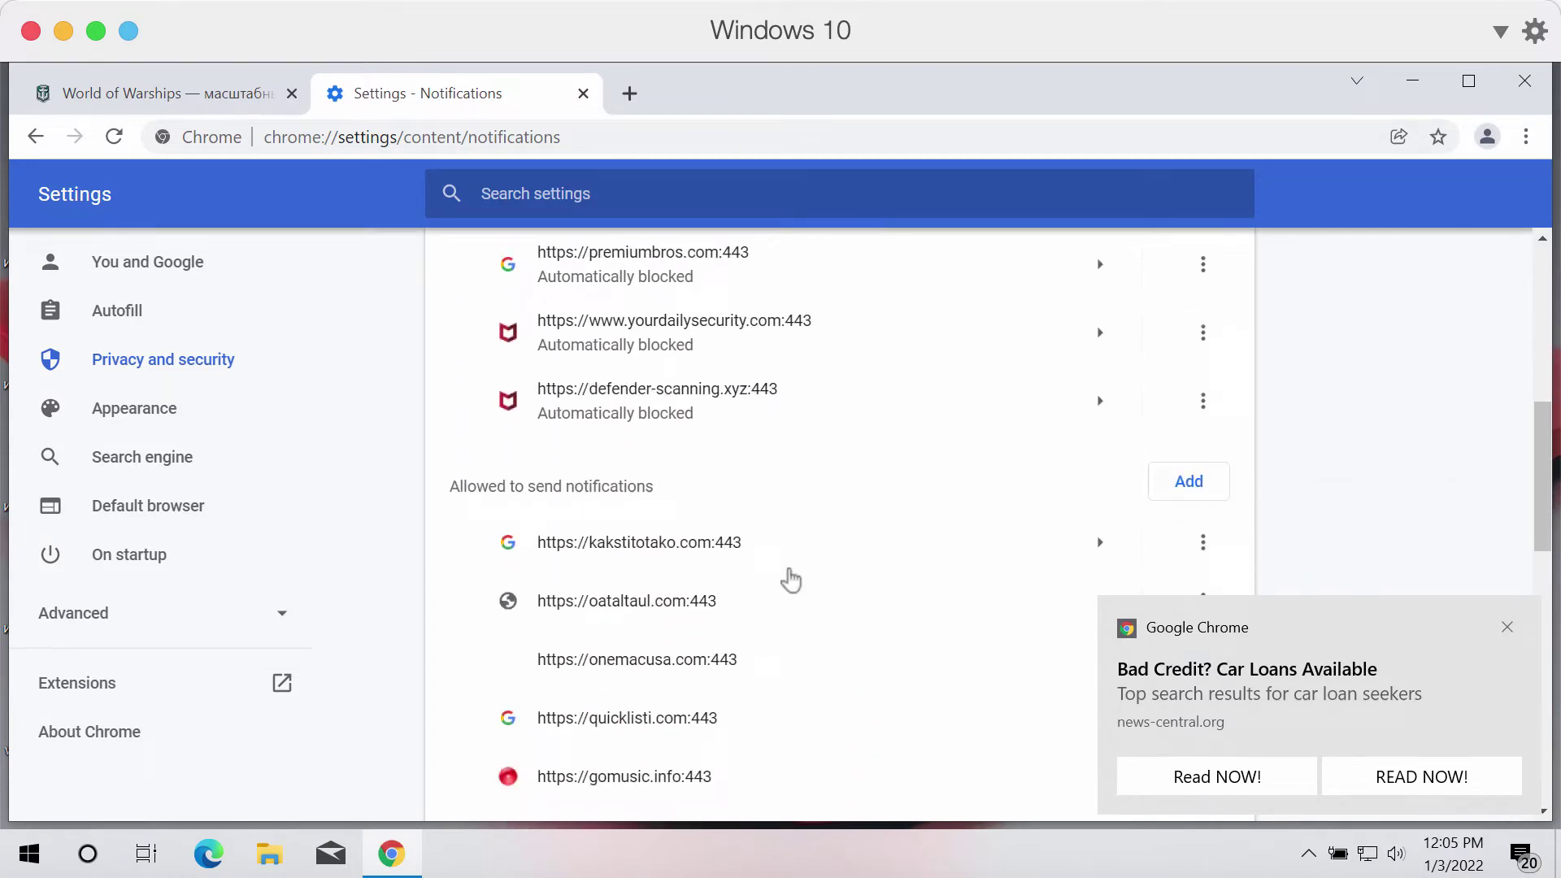
pyautogui.scroll(-2, 790, 579)
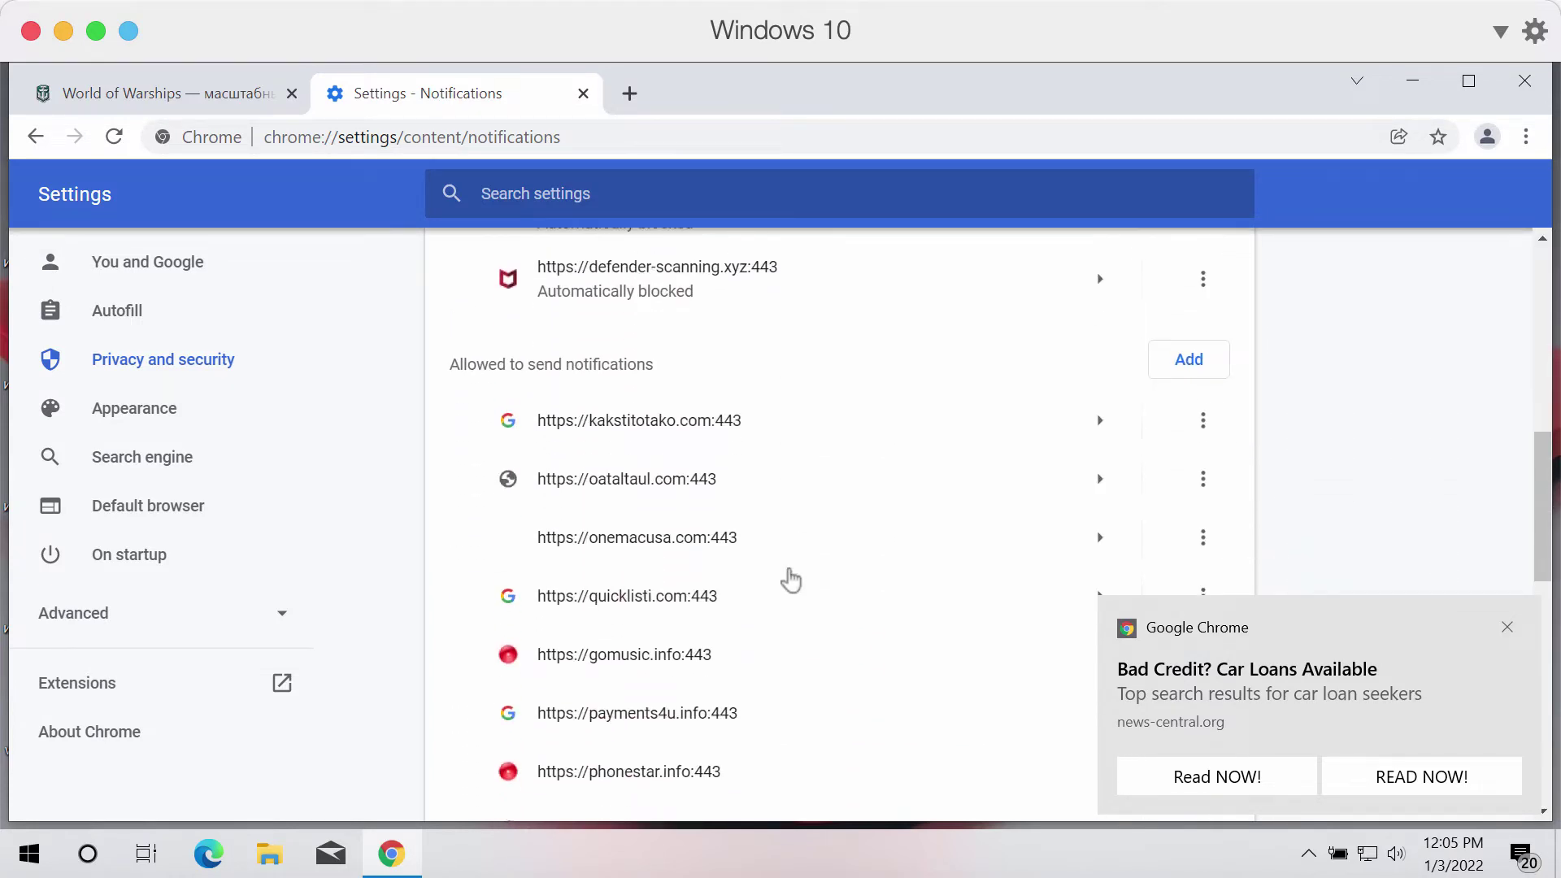
pyautogui.scroll(-3, 790, 580)
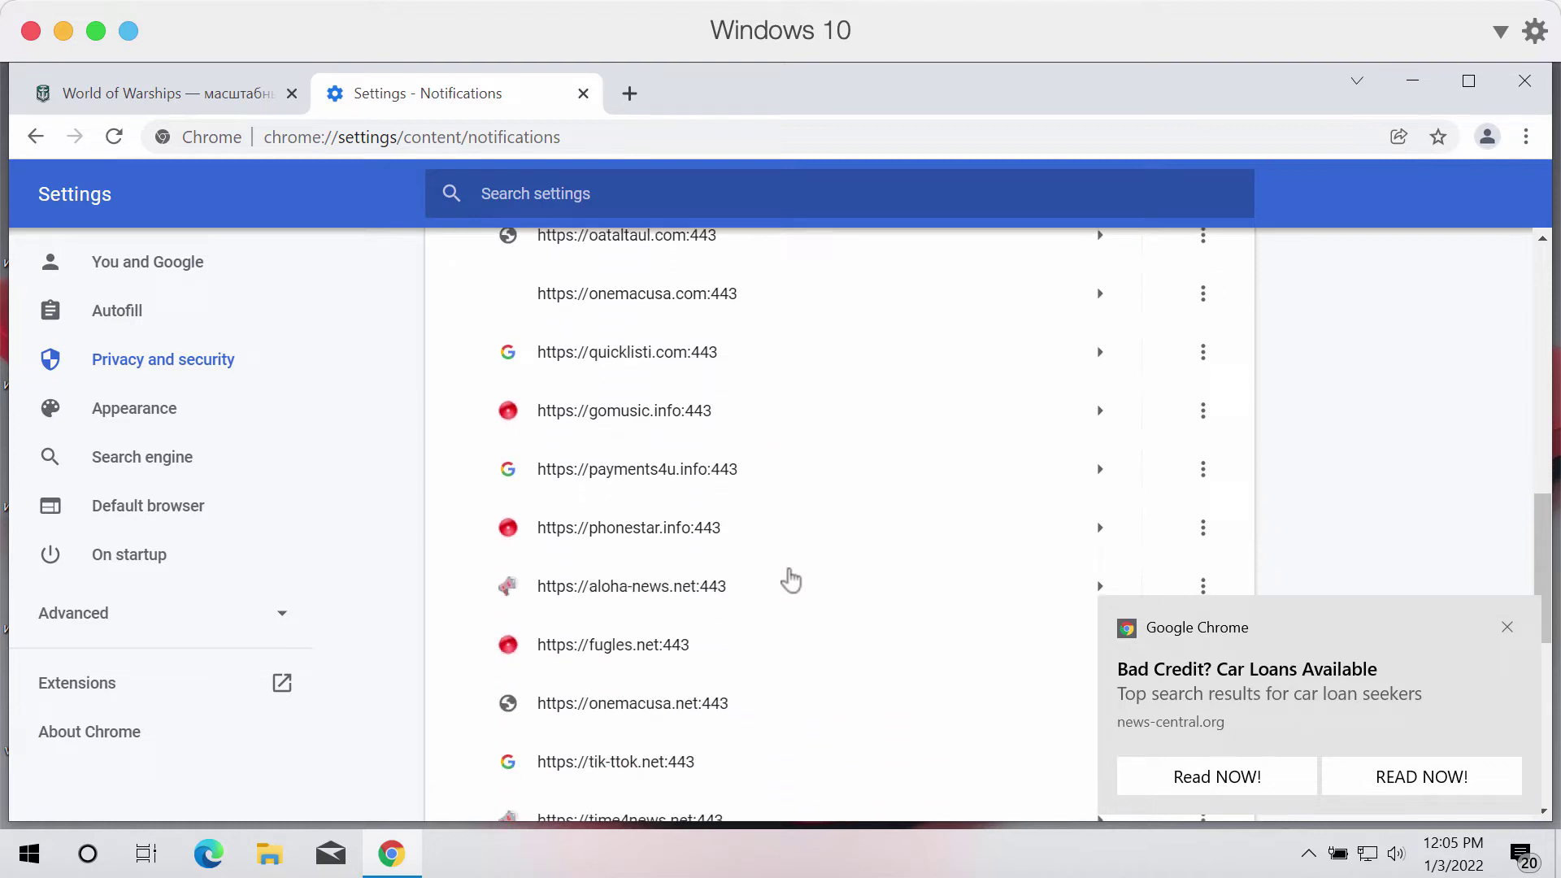
pyautogui.scroll(-8, 791, 579)
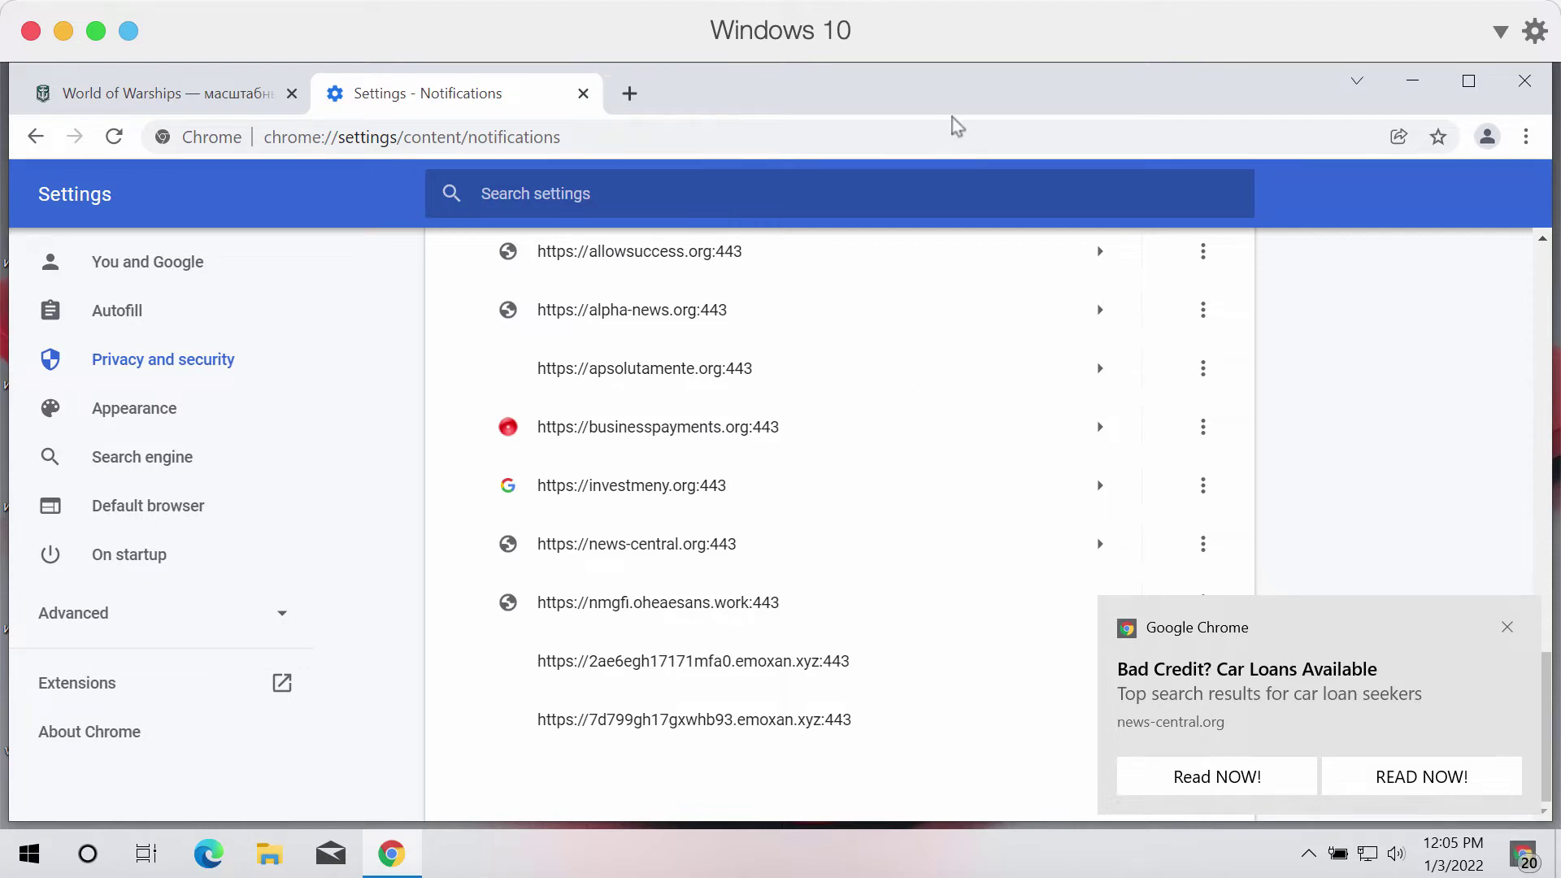
pyautogui.moveTo(963, 117); pyautogui.dragTo(773, 118)
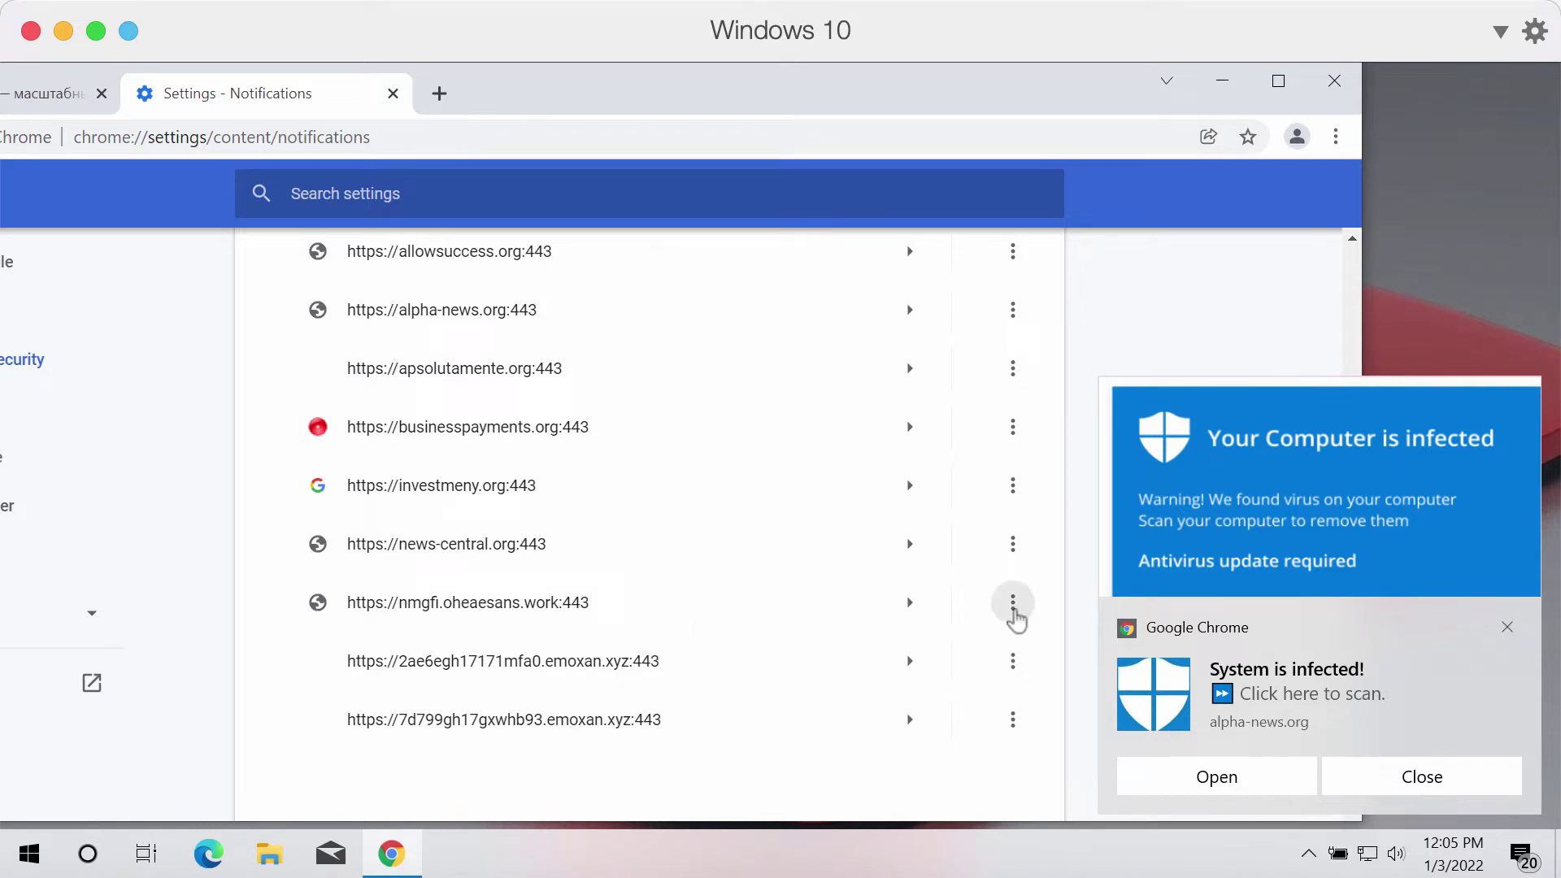
# Step: Use each site's three-dot menu to Remove nmgfi.oheaesans.work, then allowsuccess.org
pyautogui.click(1013, 602)
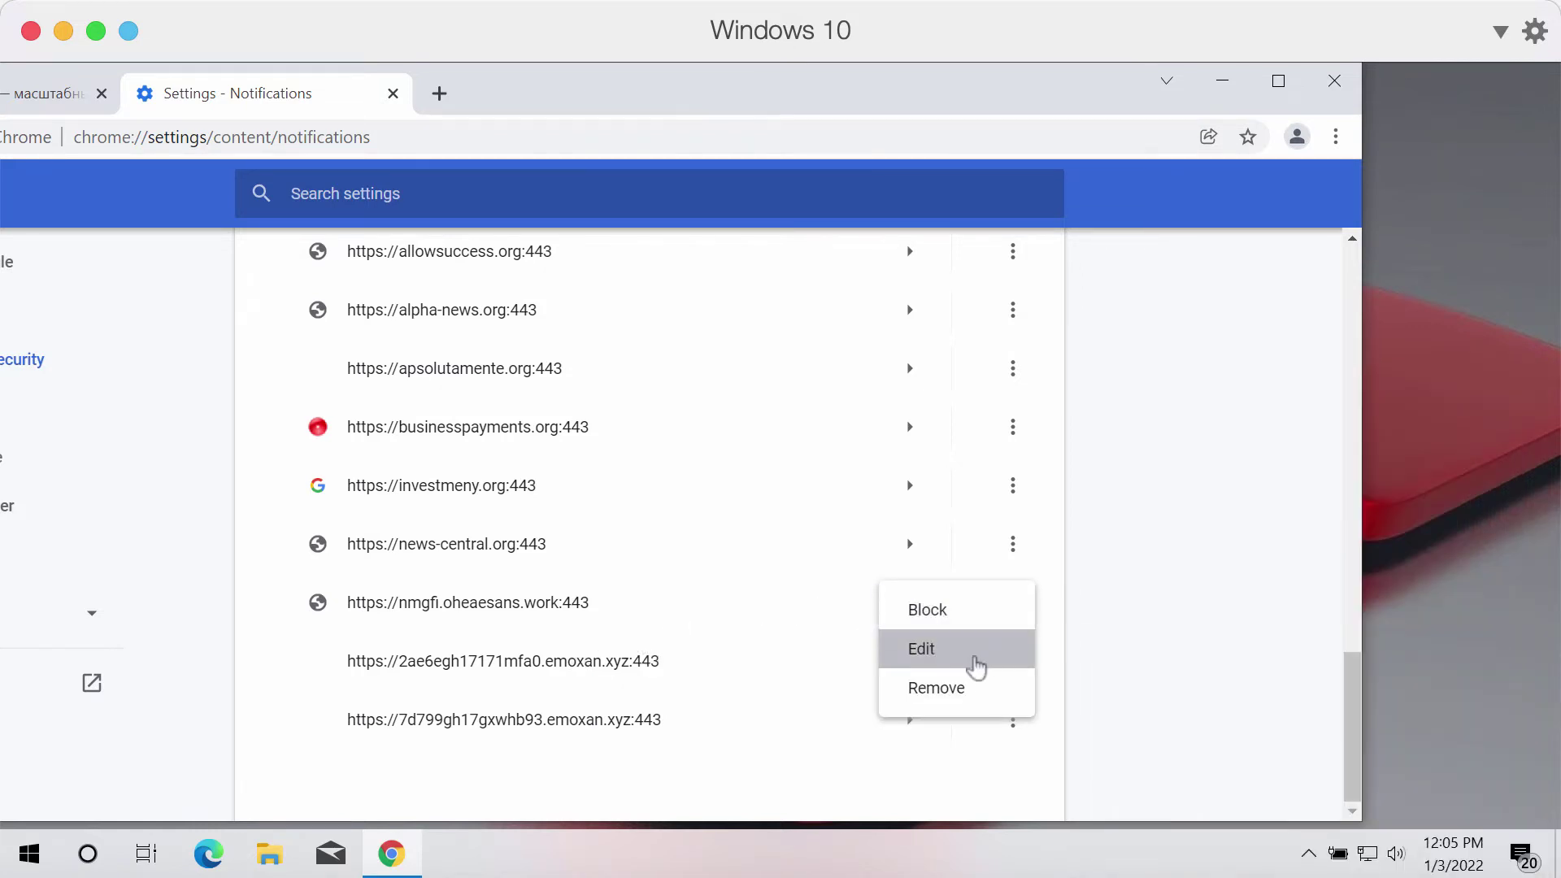
pyautogui.click(946, 683)
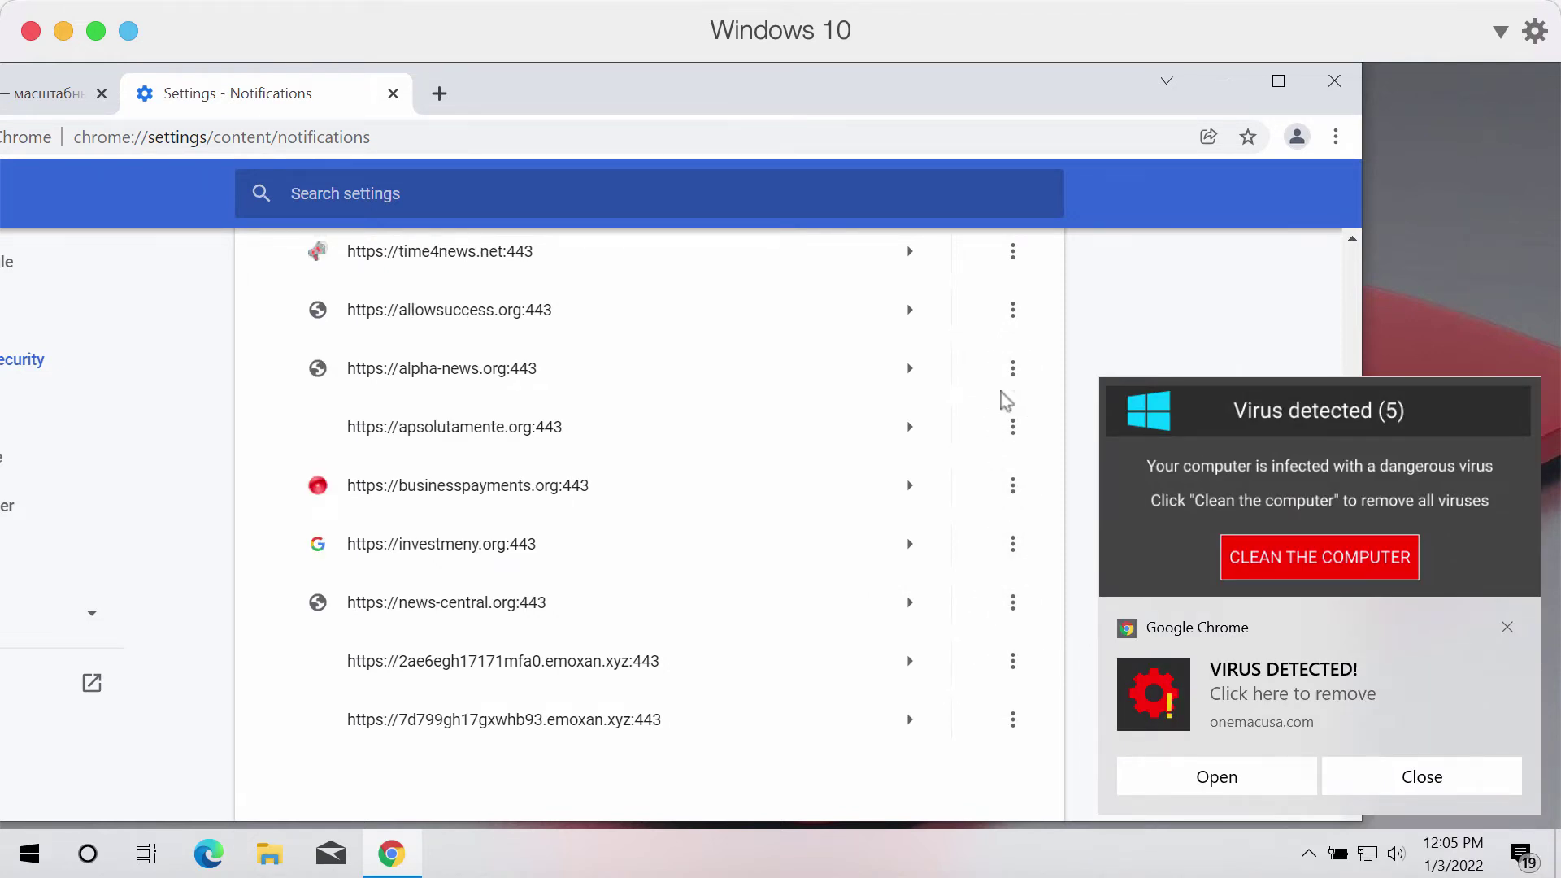
pyautogui.click(1013, 310)
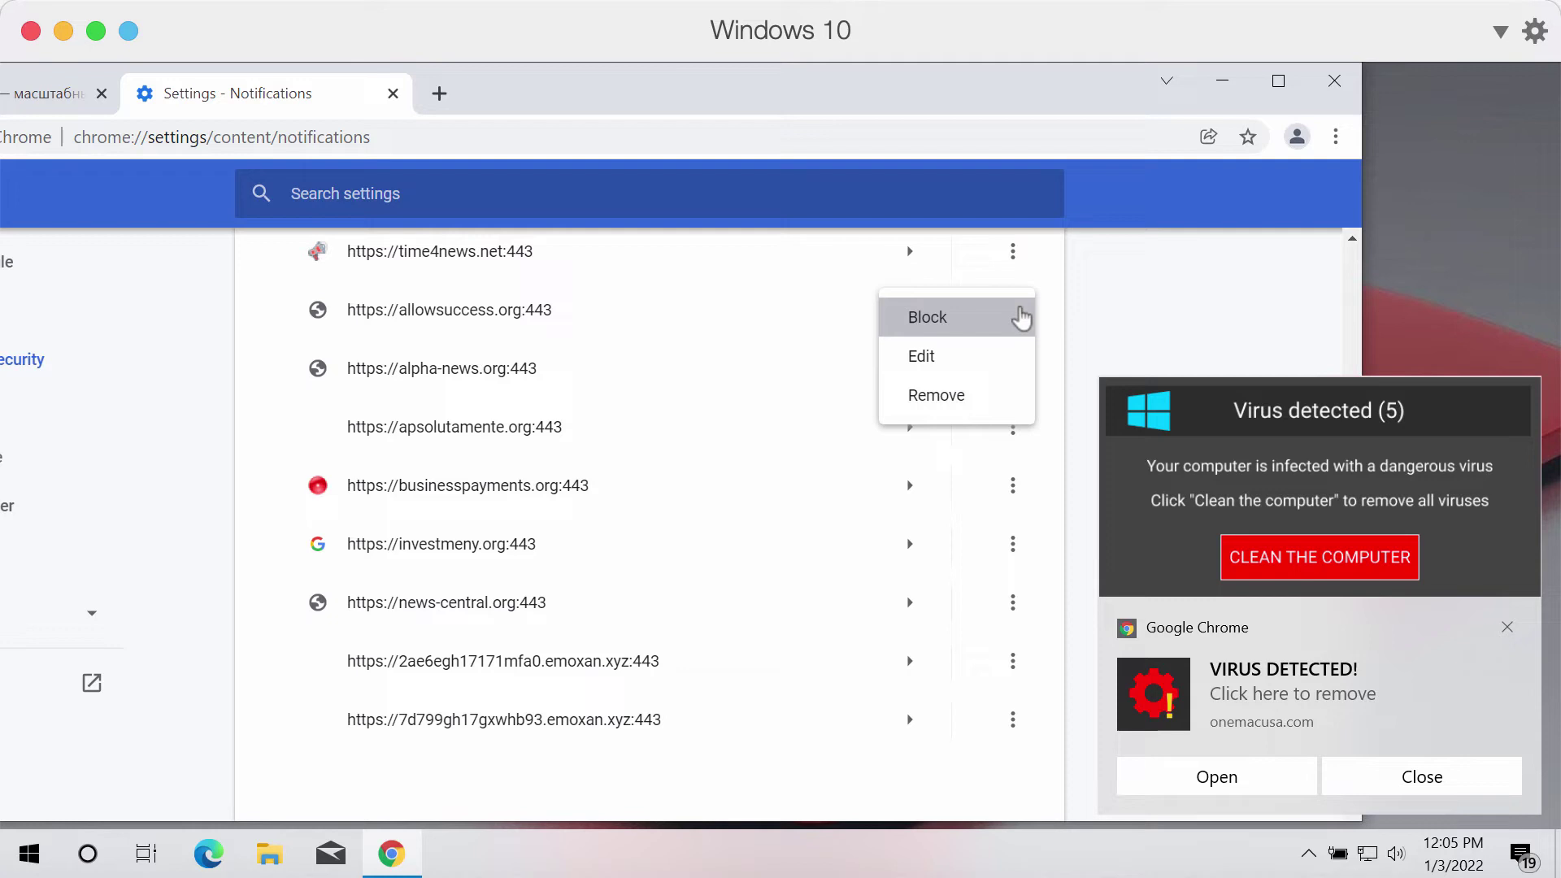
pyautogui.click(968, 394)
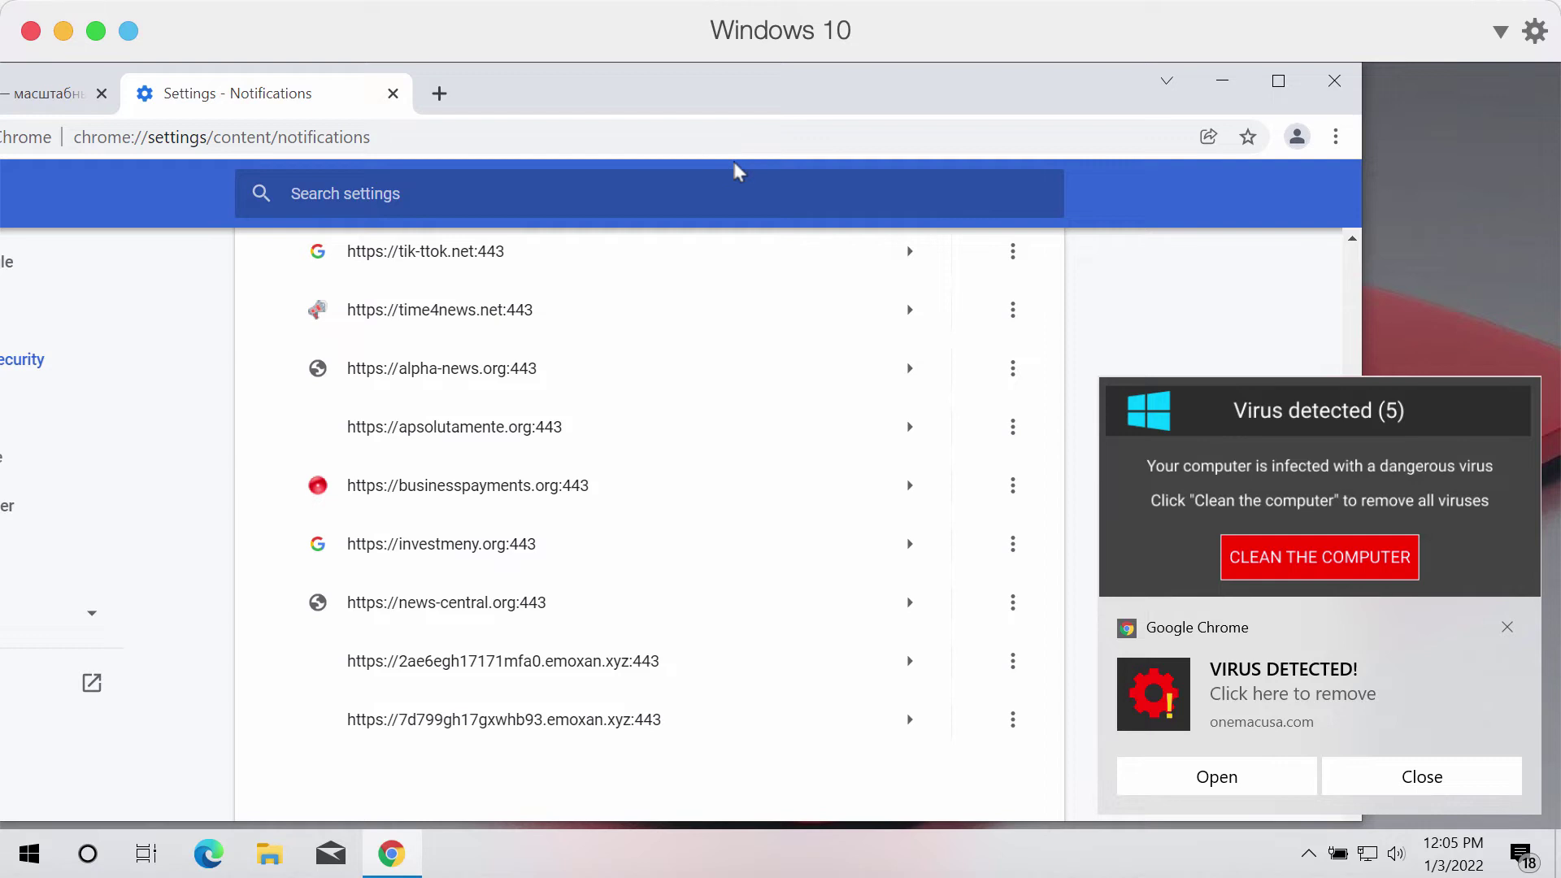
# Step: Load combocleaner.com in the address bar and scroll down its homepage
pyautogui.click(742, 139)
pyautogui.write('combocleaner.com')
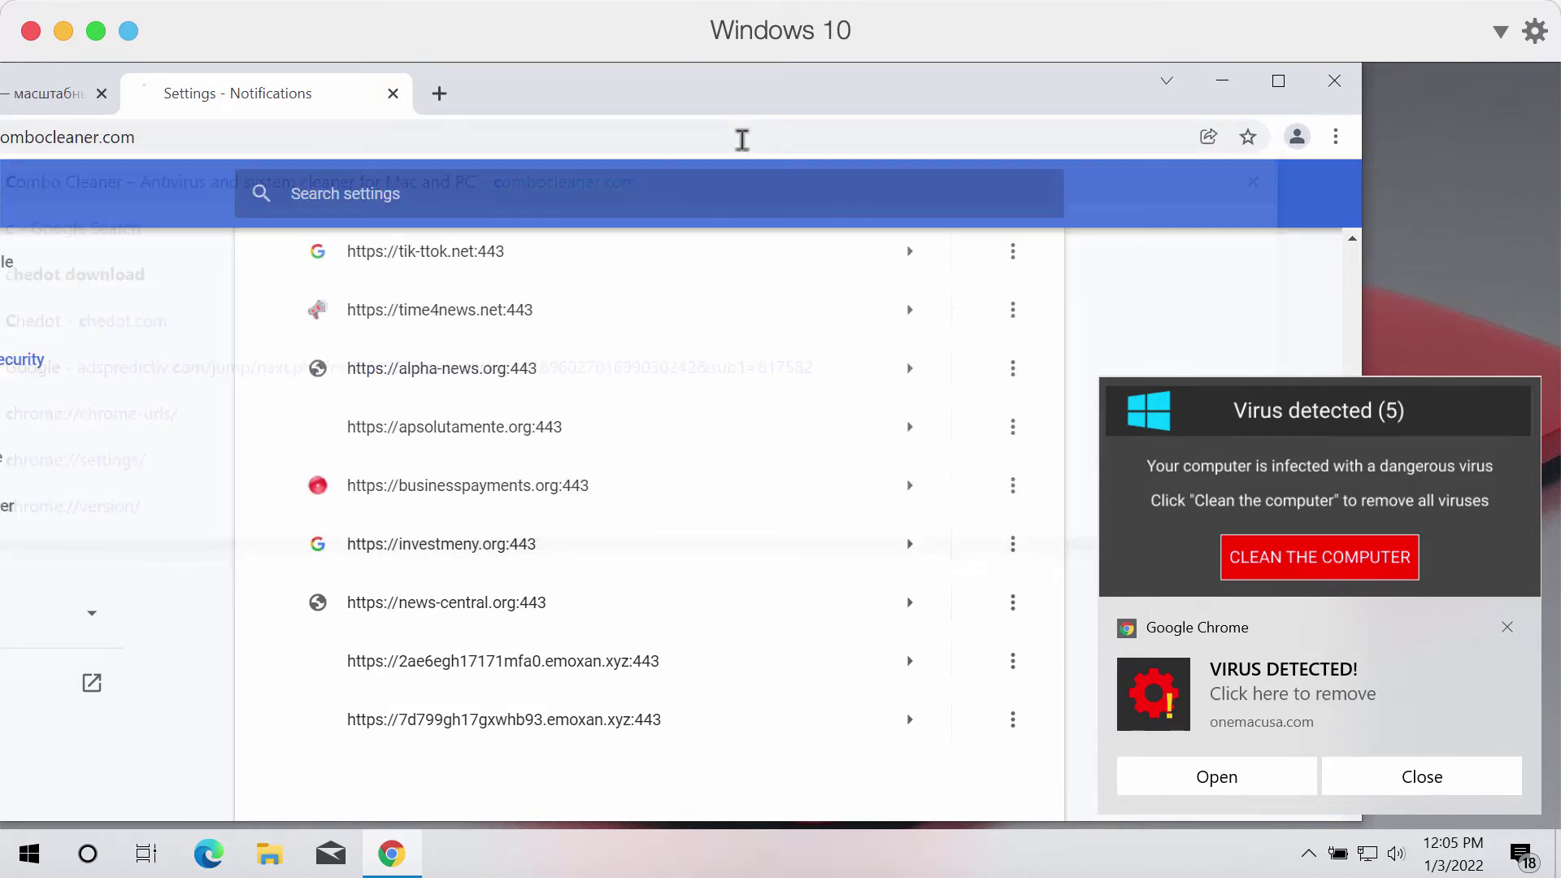
pyautogui.press('Return')
pyautogui.moveTo(784, 83); pyautogui.dragTo(917, 87)
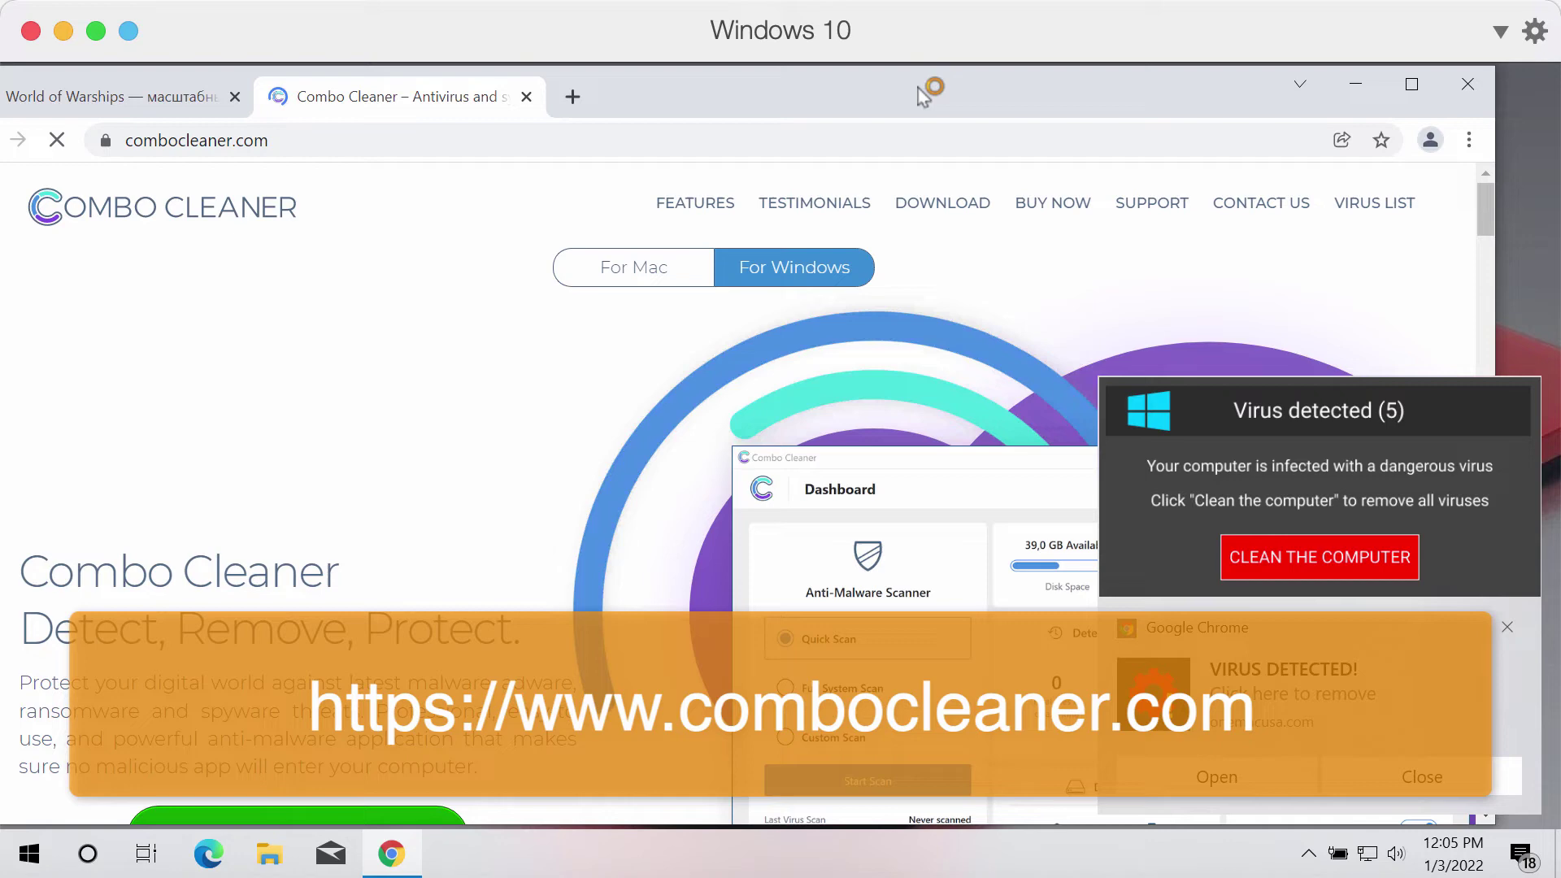
pyautogui.moveTo(923, 96); pyautogui.dragTo(983, 93)
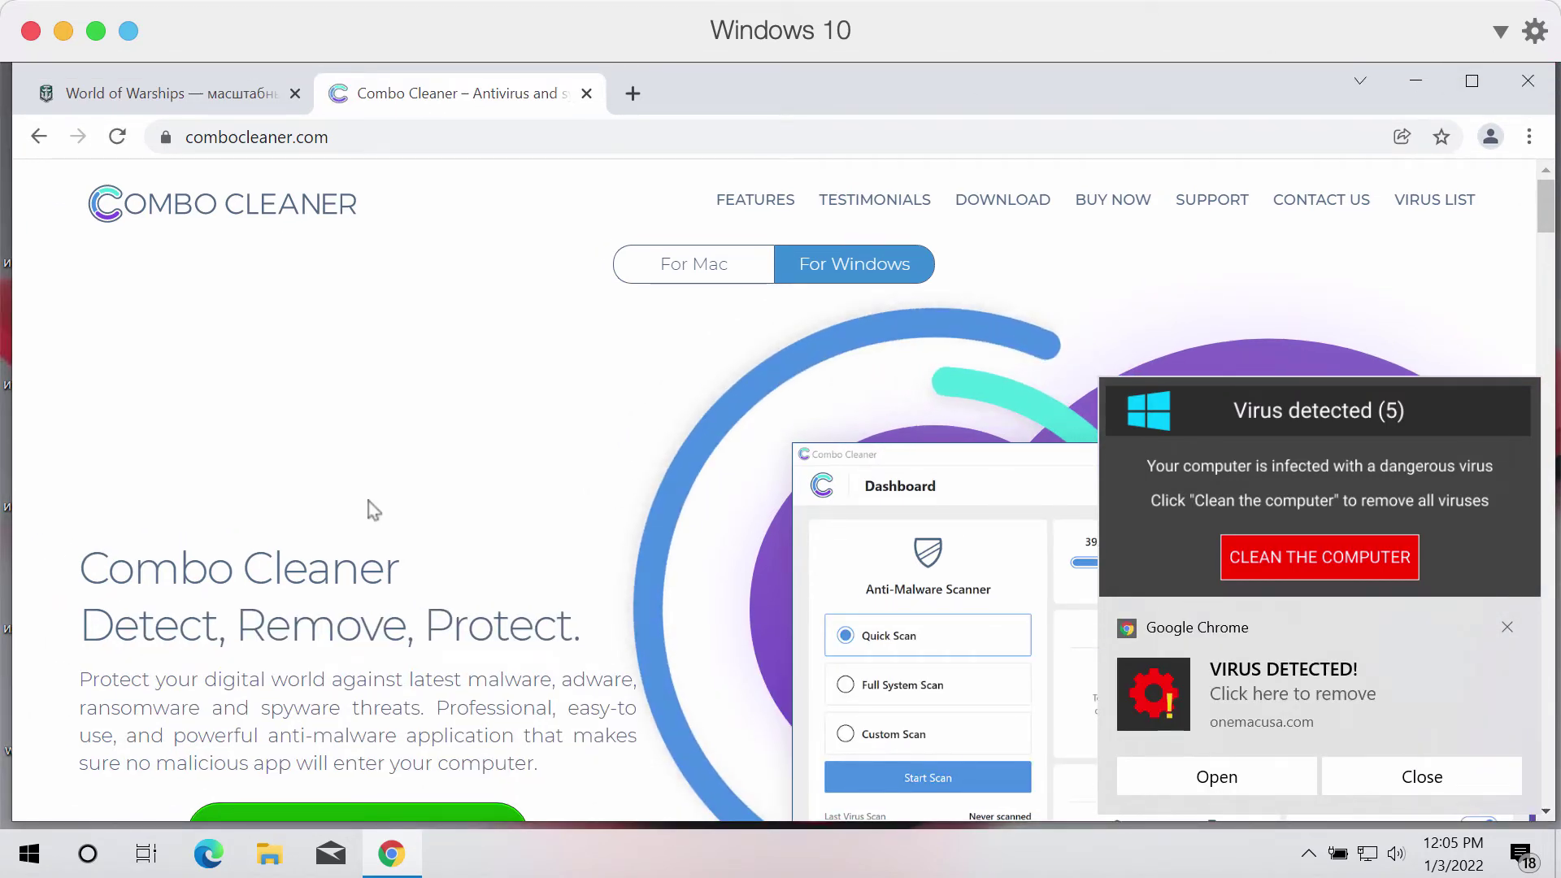
pyautogui.scroll(-3, 368, 506)
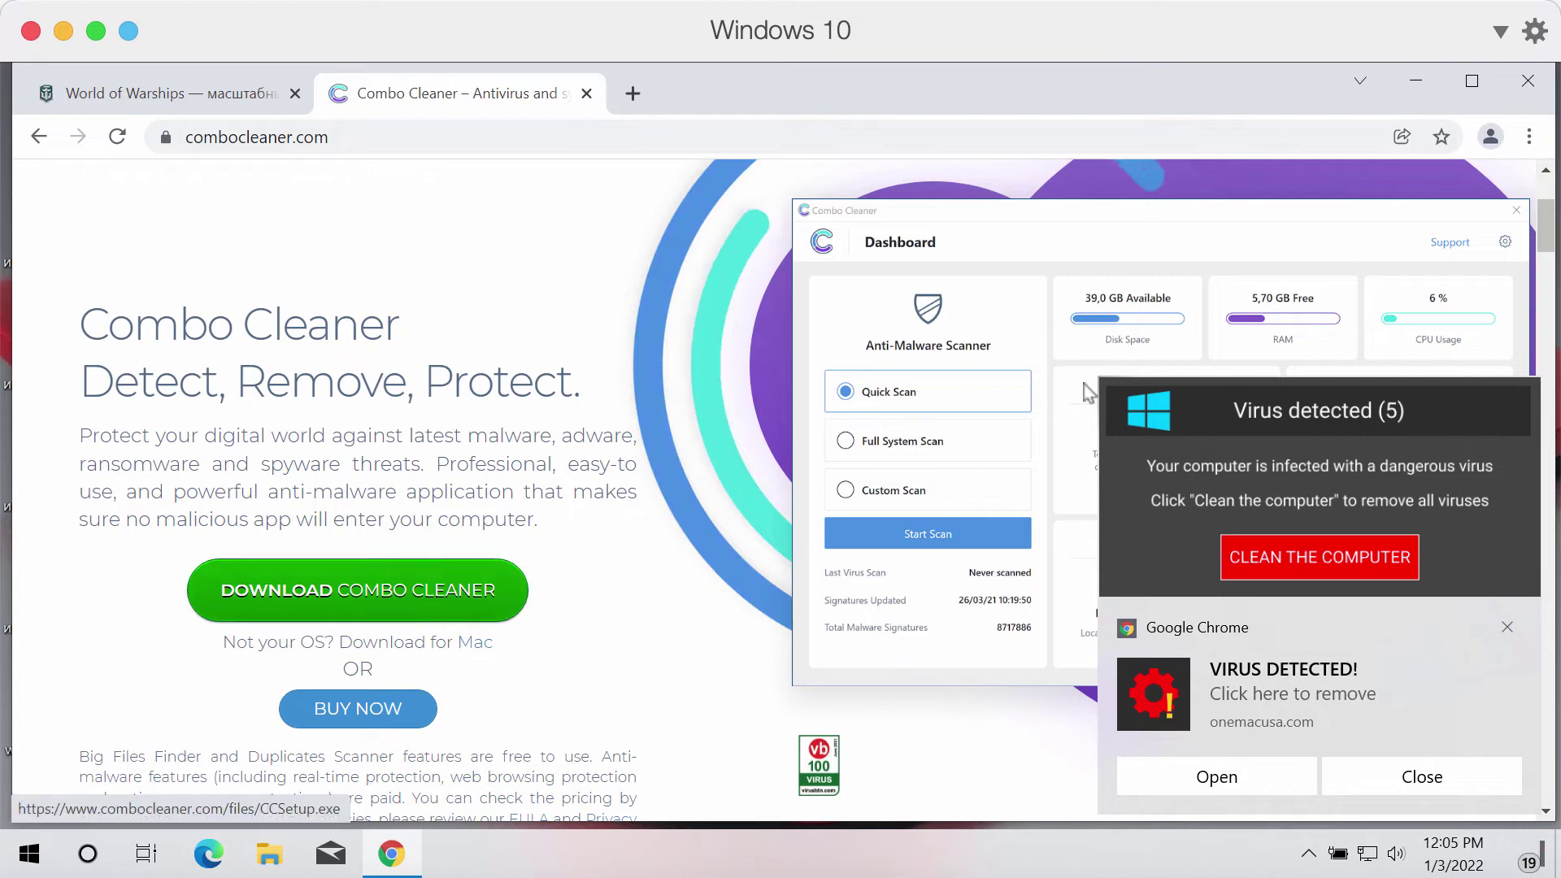
# Step: Close Chrome and select the Combo Cleaner shortcut on the desktop
pyautogui.click(1528, 82)
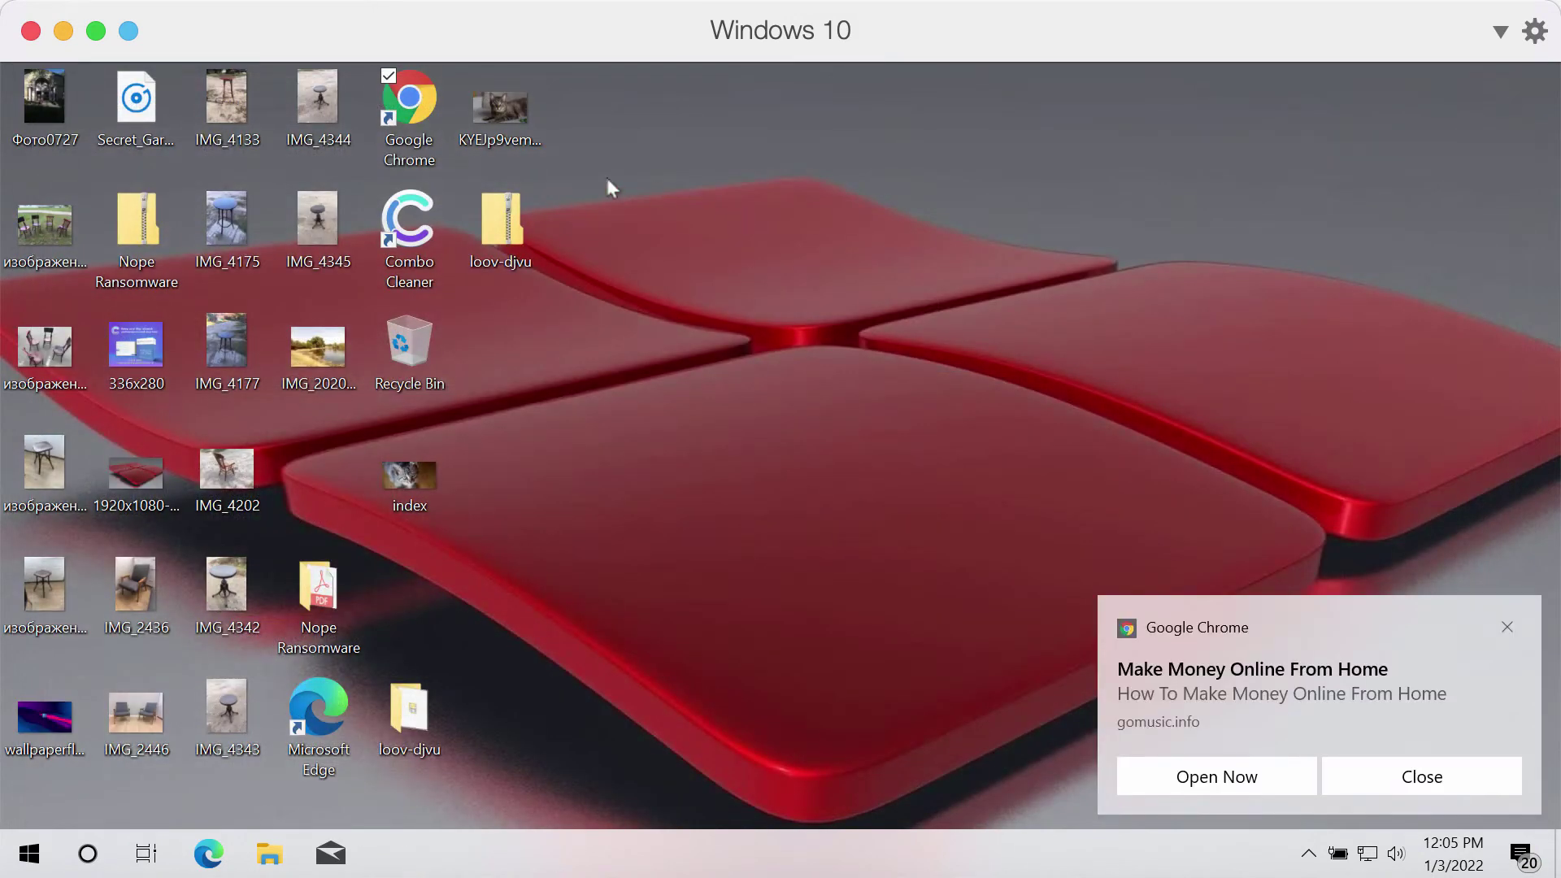
pyautogui.click(390, 234)
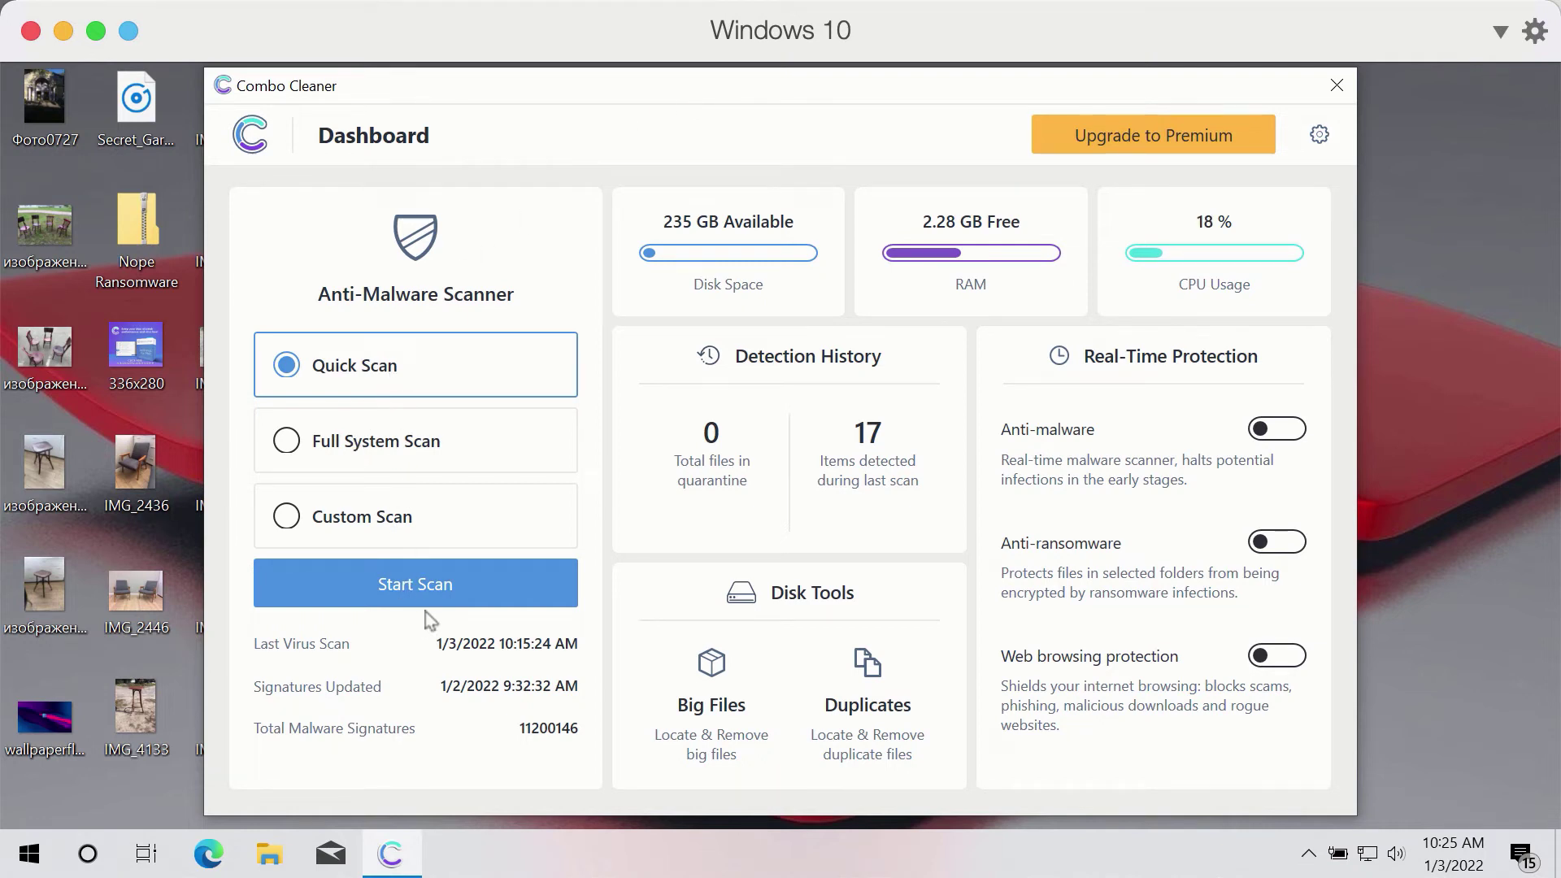
# Step: Start a Quick Scan, then open Combo Cleaner's General settings
pyautogui.click(439, 584)
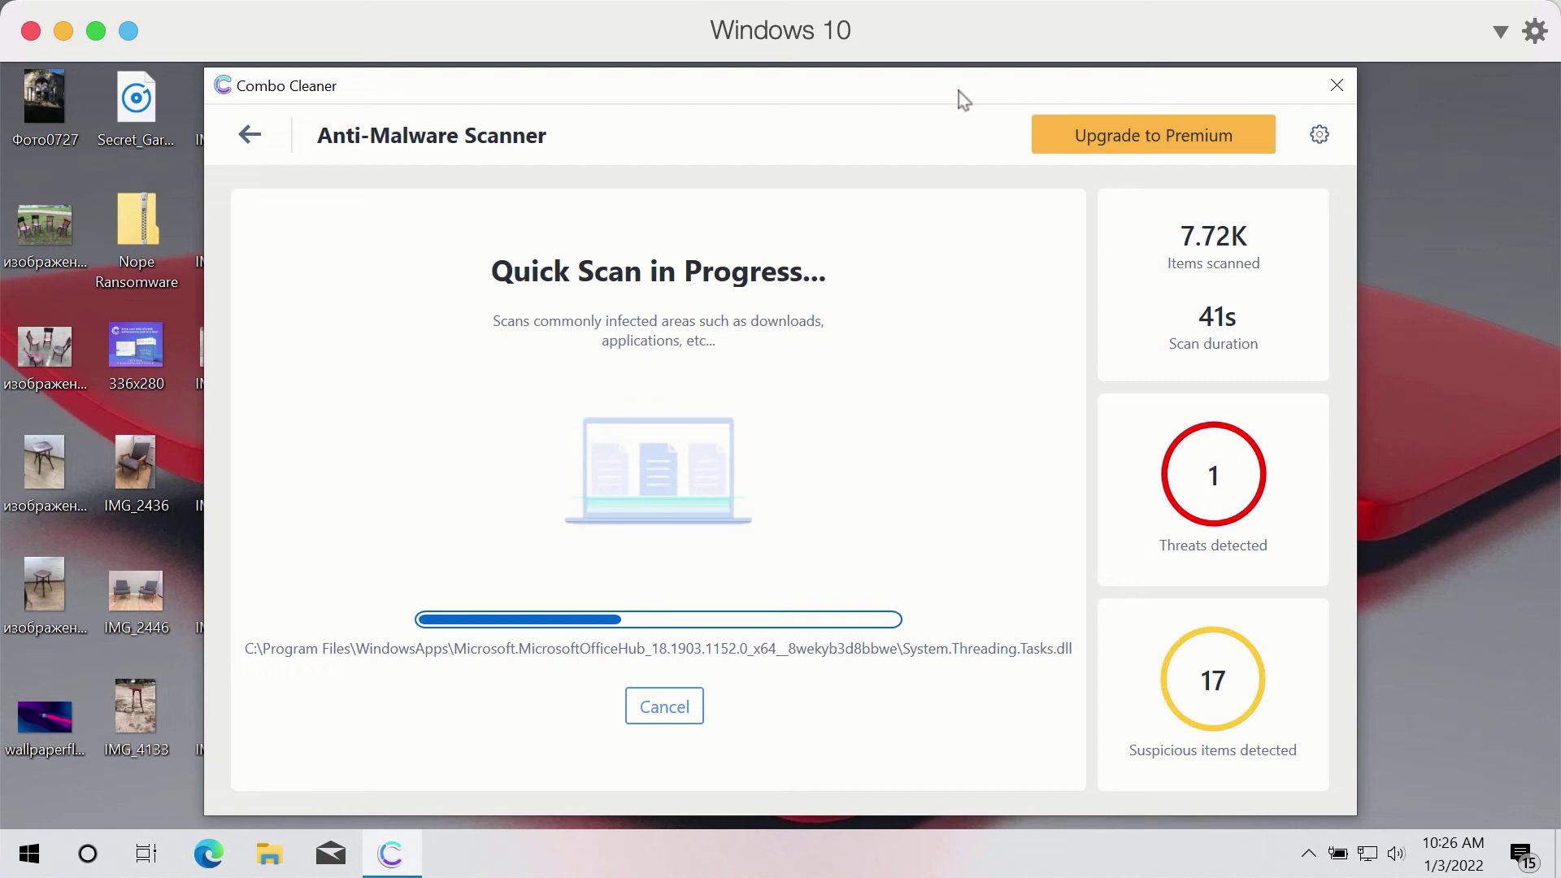
pyautogui.click(1321, 137)
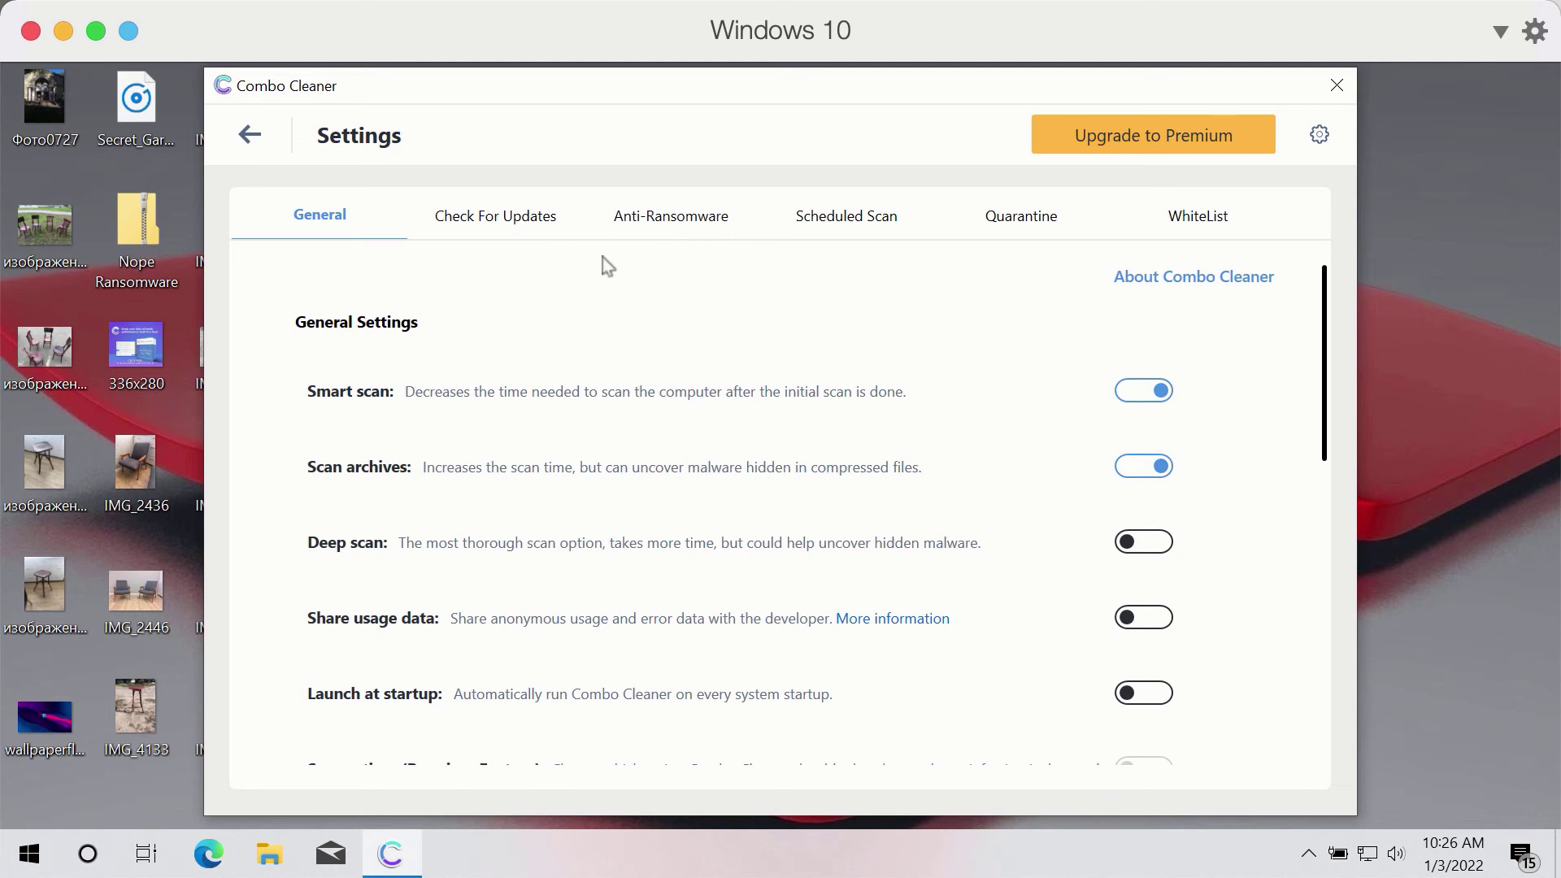
# Step: Switch to the Anti-Ransomware settings tab
pyautogui.click(671, 237)
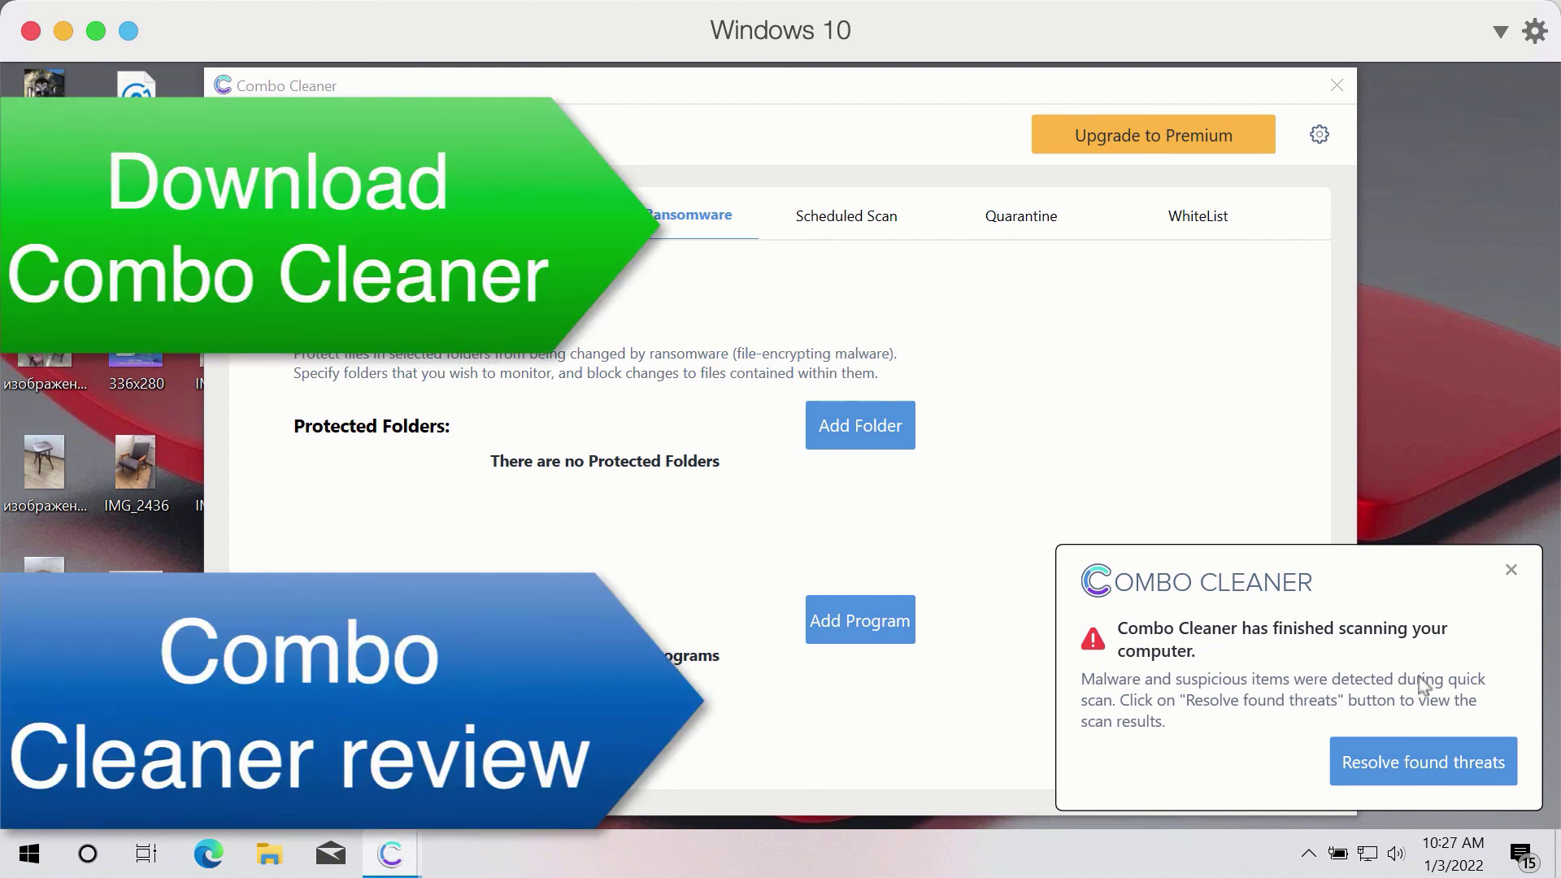
# Step: Choose Resolve found threats and scroll through the 18 detected items
pyautogui.click(1407, 765)
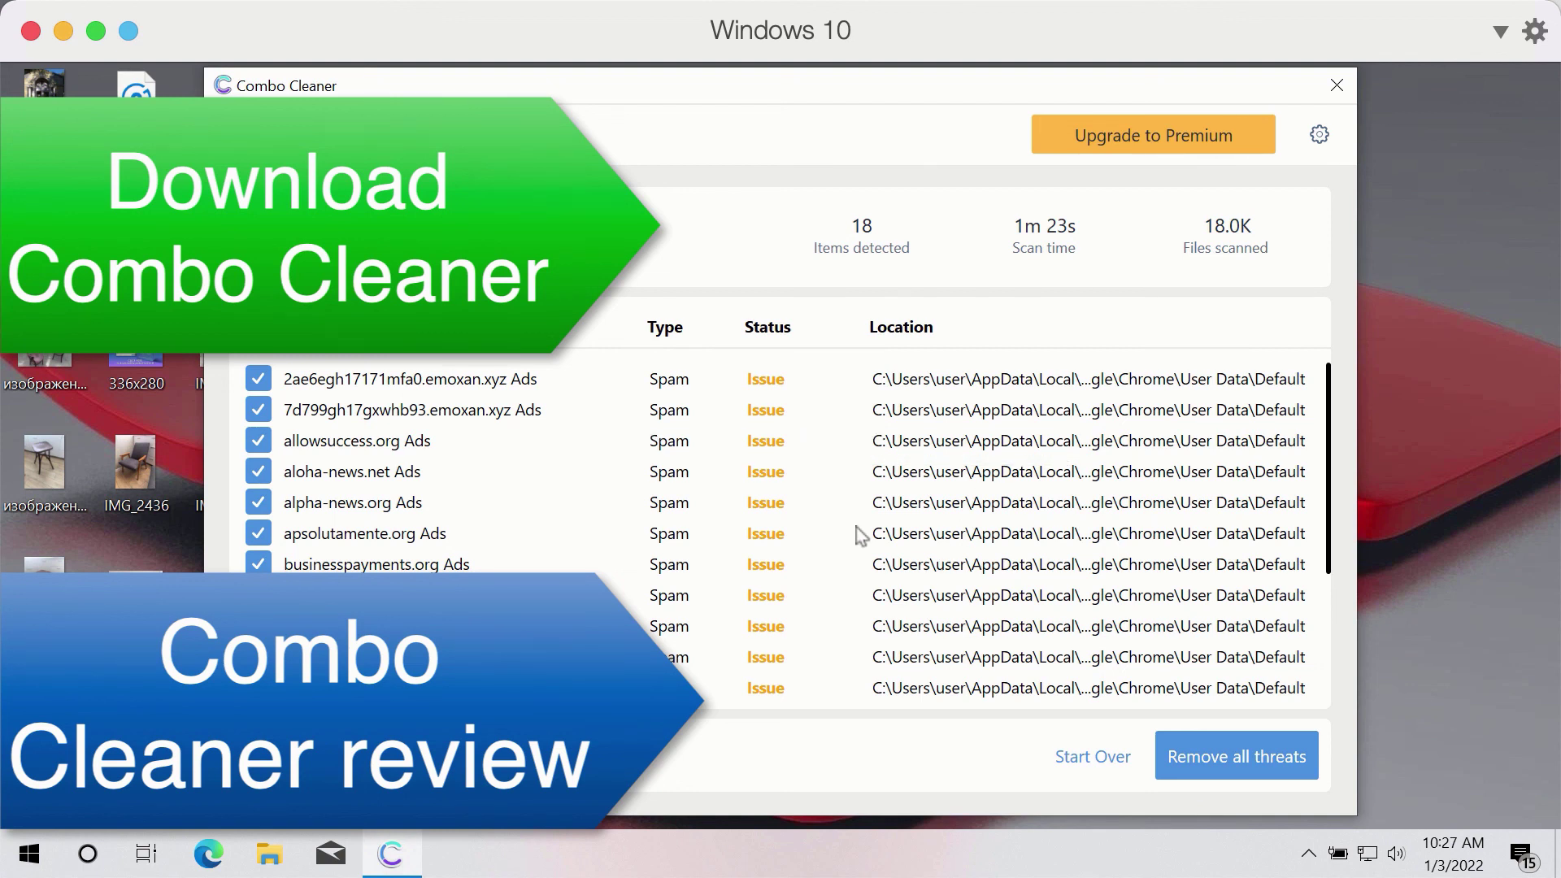
pyautogui.scroll(-3, 860, 535)
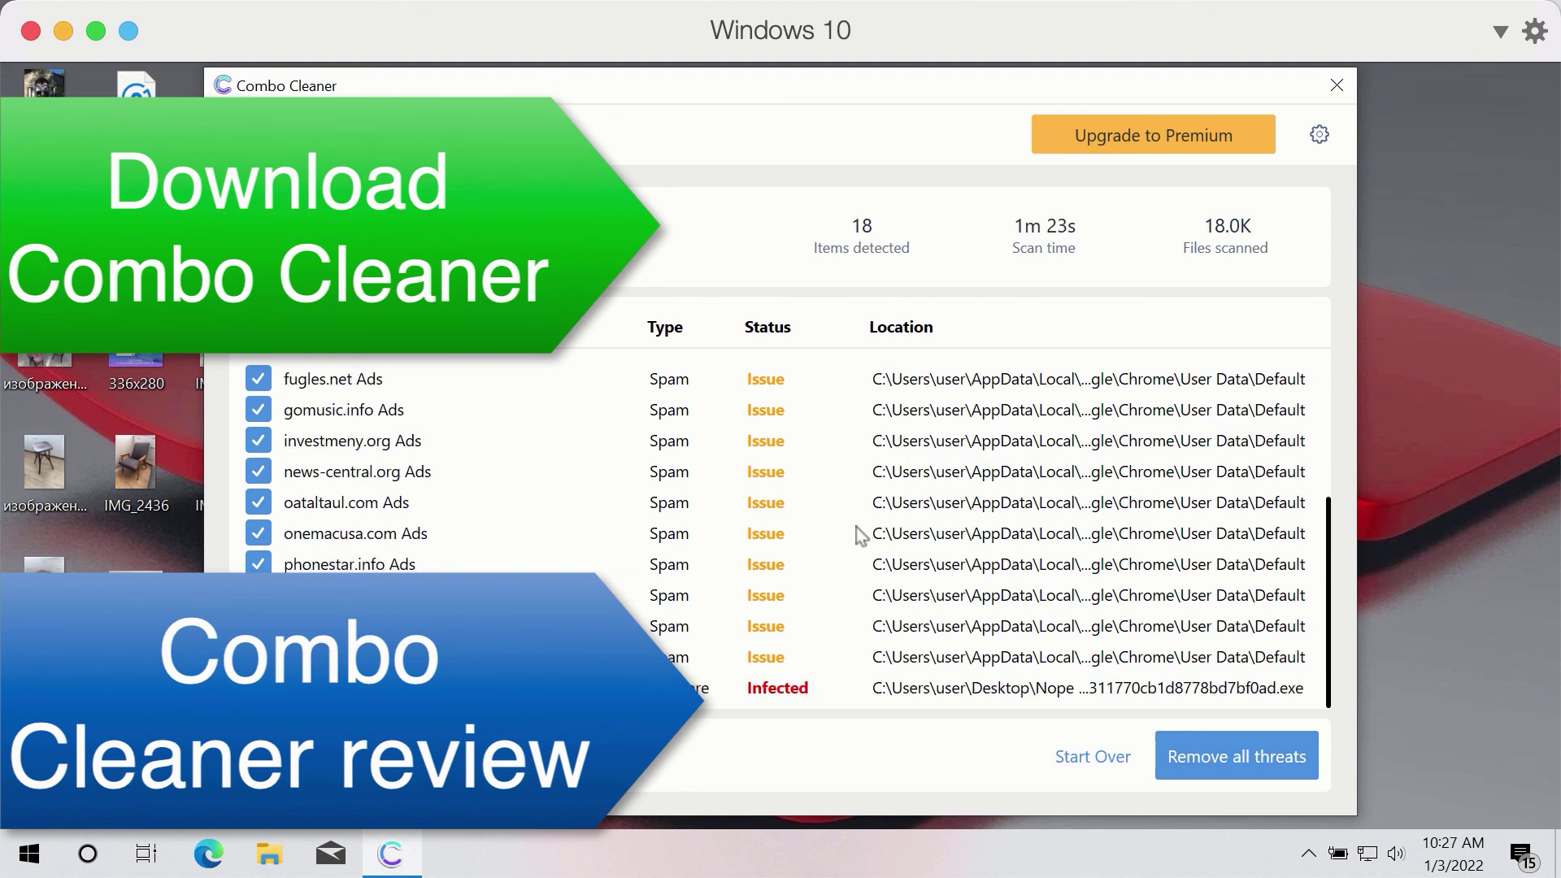
pyautogui.scroll(3, 860, 535)
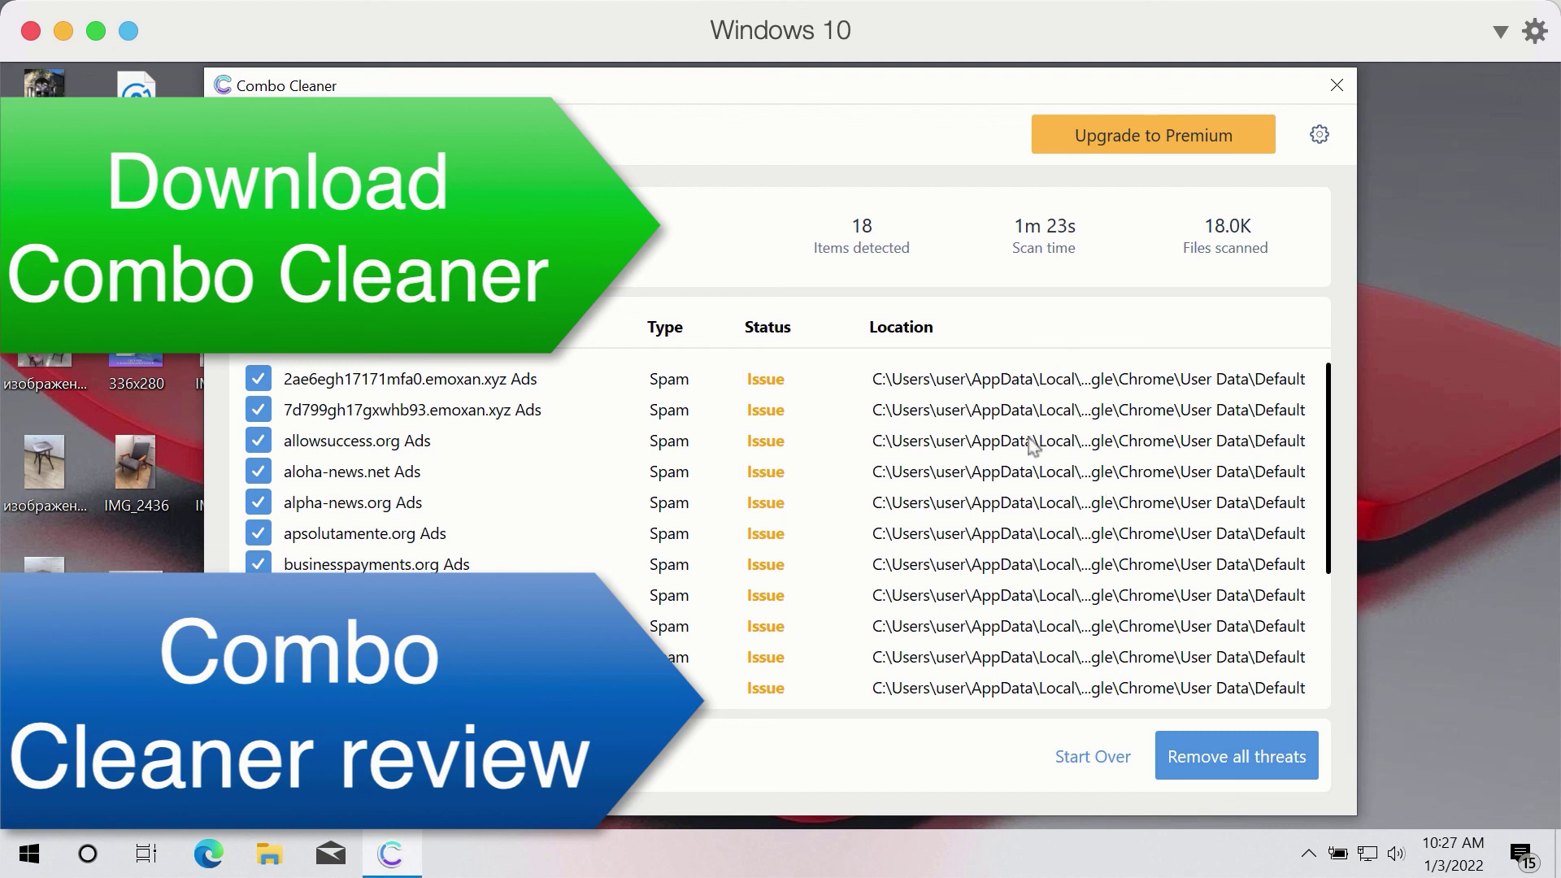